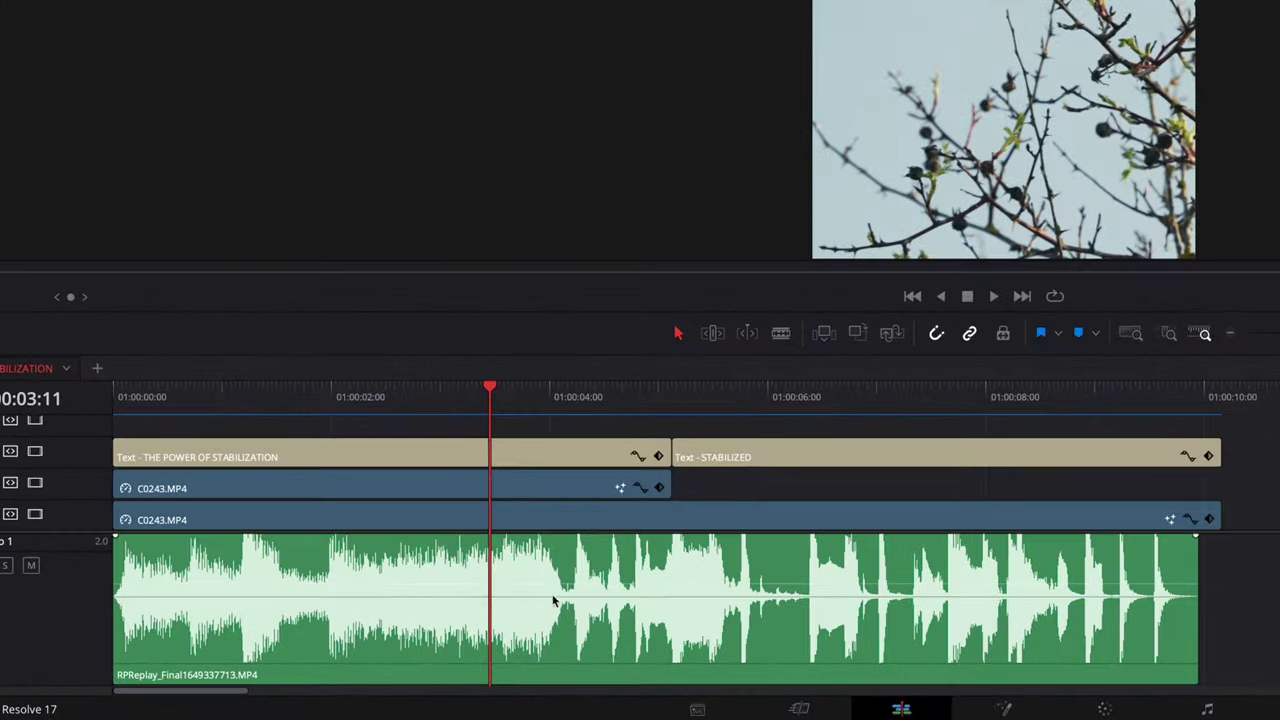
Step: Disable the THE POWER OF STABILIZATION and STABILIZED title clips on V3
left_click(698, 565)
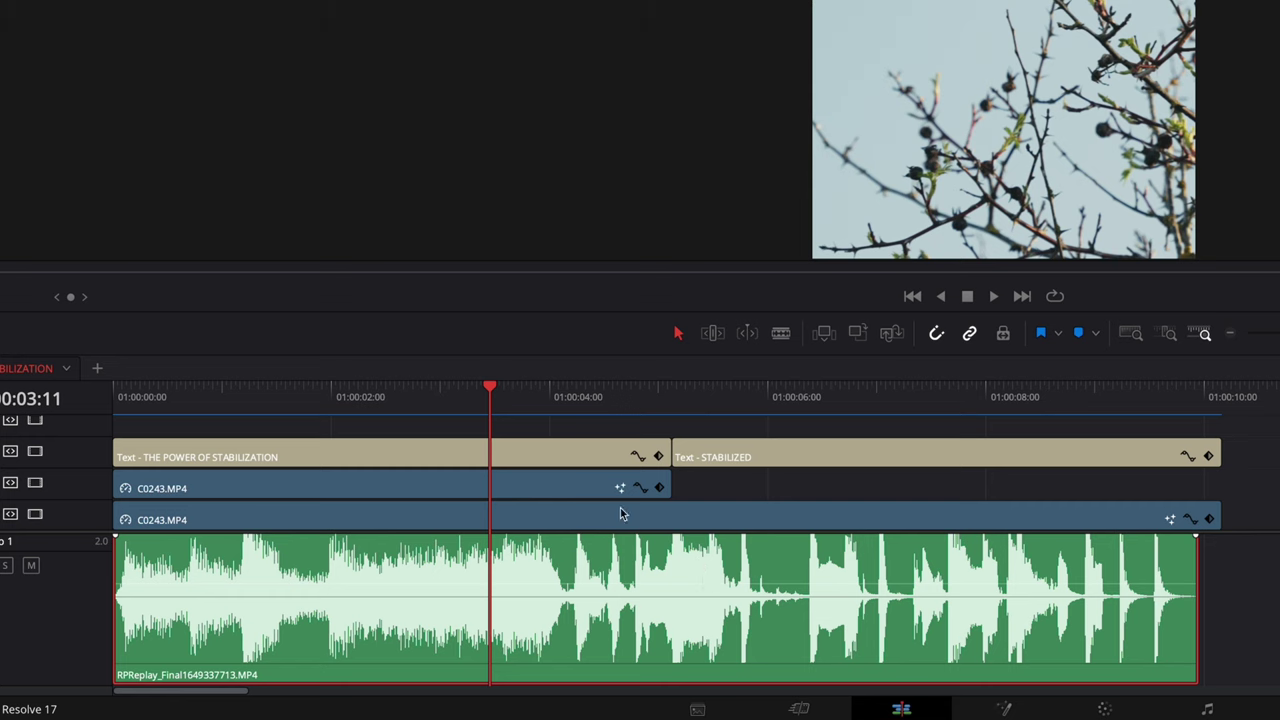
left_click(536, 447)
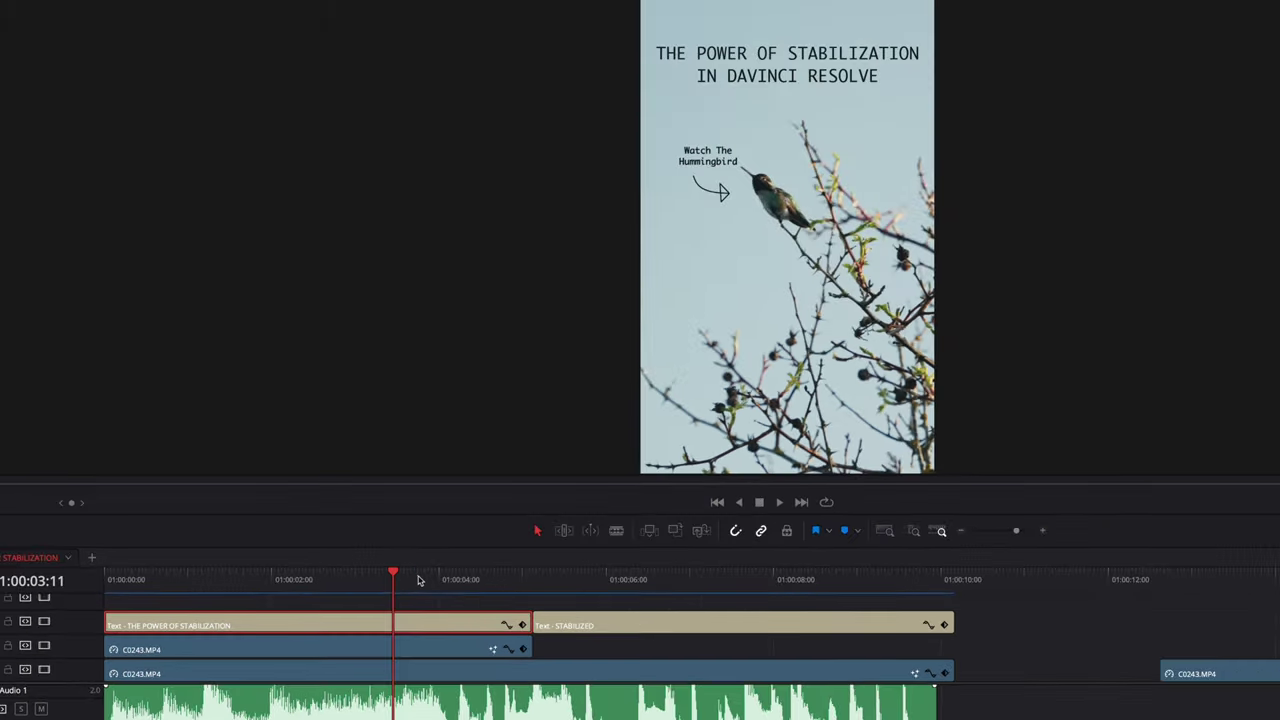
left_click(616, 580)
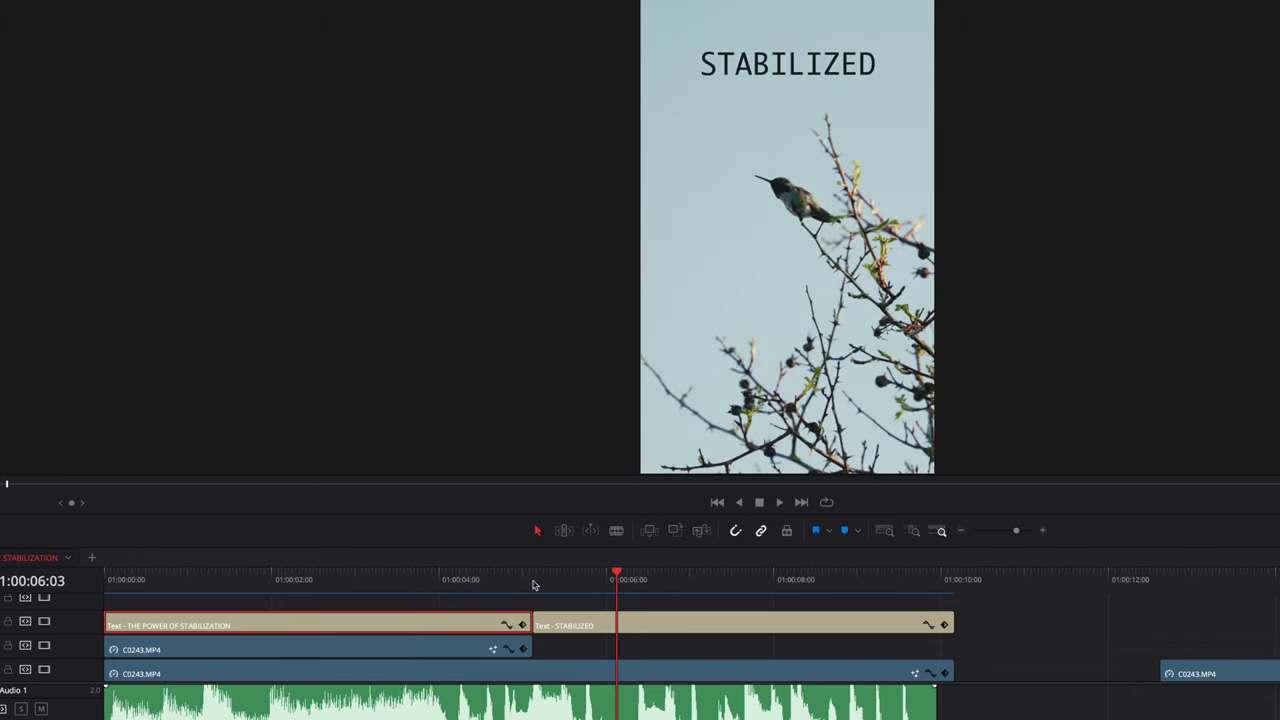
left_click_drag(575, 606, 438, 620)
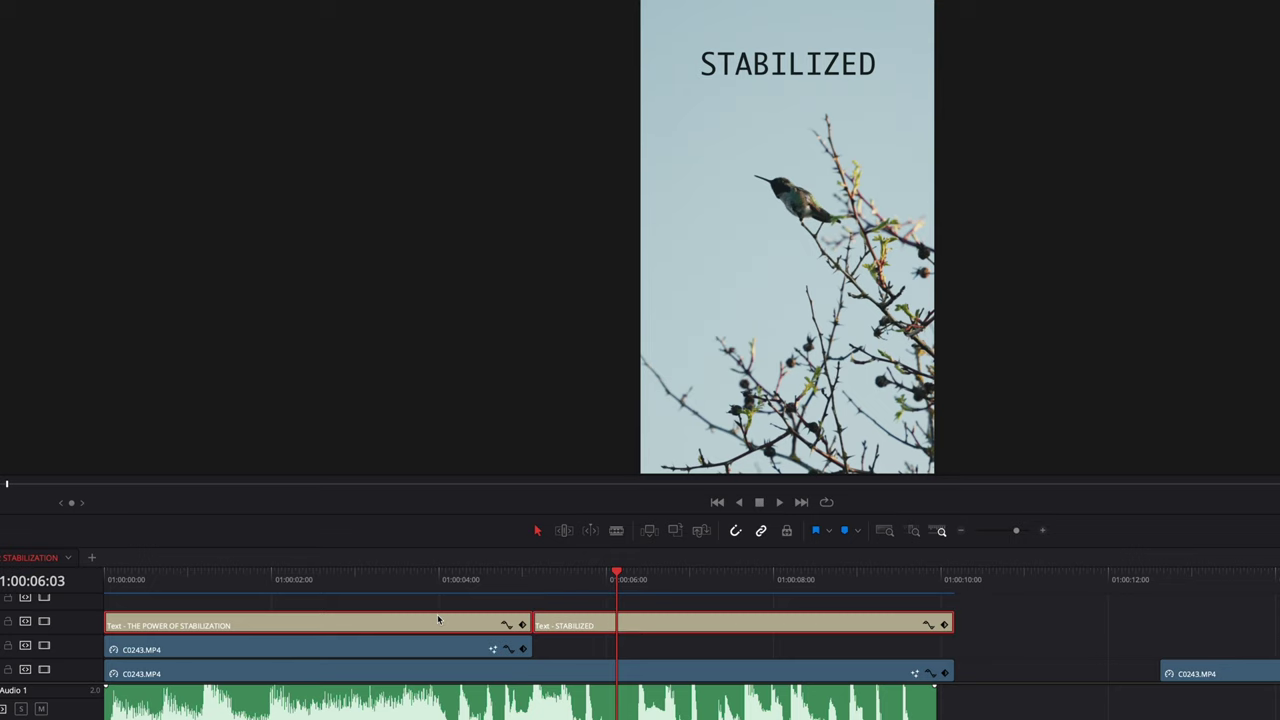
key("d")
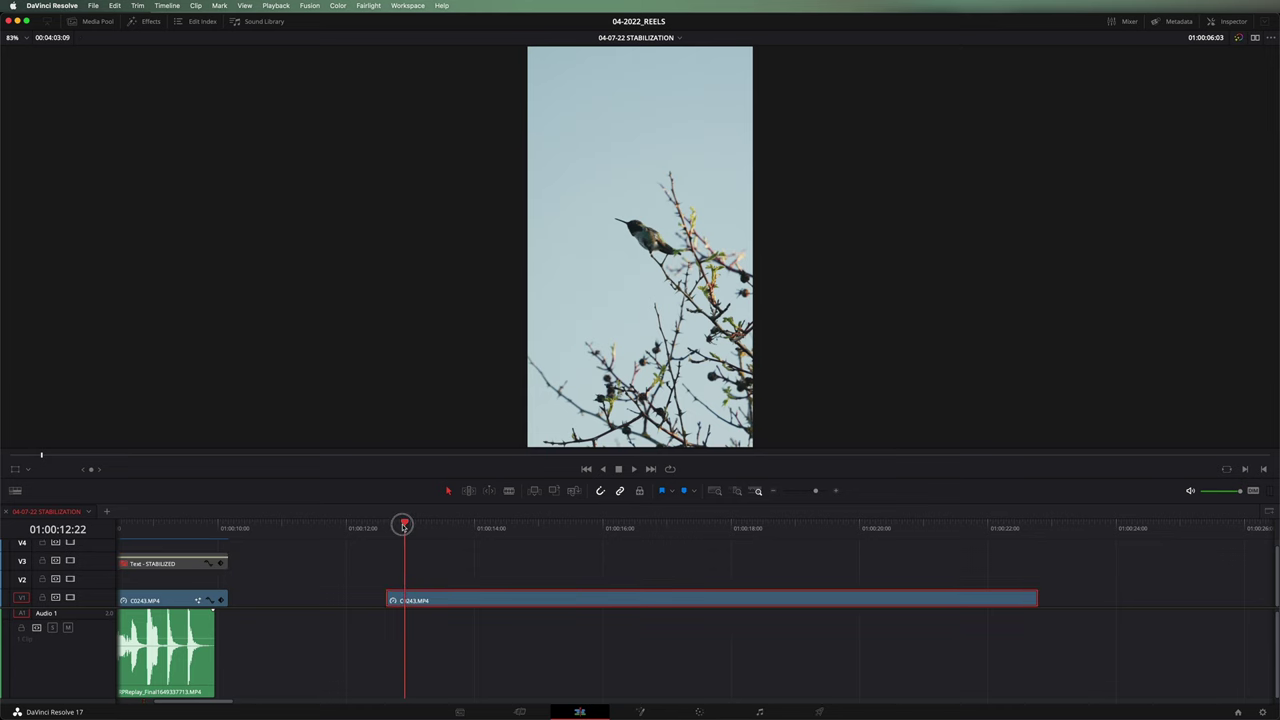
Step: Play the second C0243.MP4 clip from its start to review the shaky footage
left_click_drag(404, 526, 391, 534)
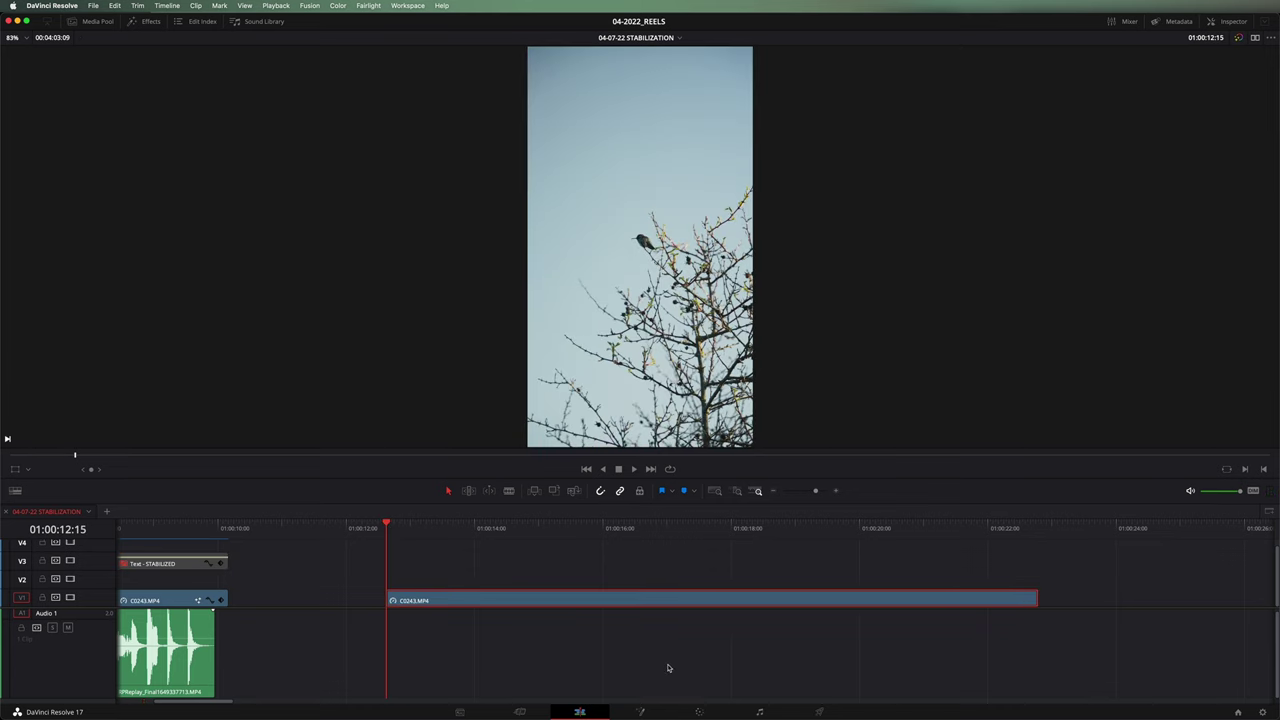
key("space")
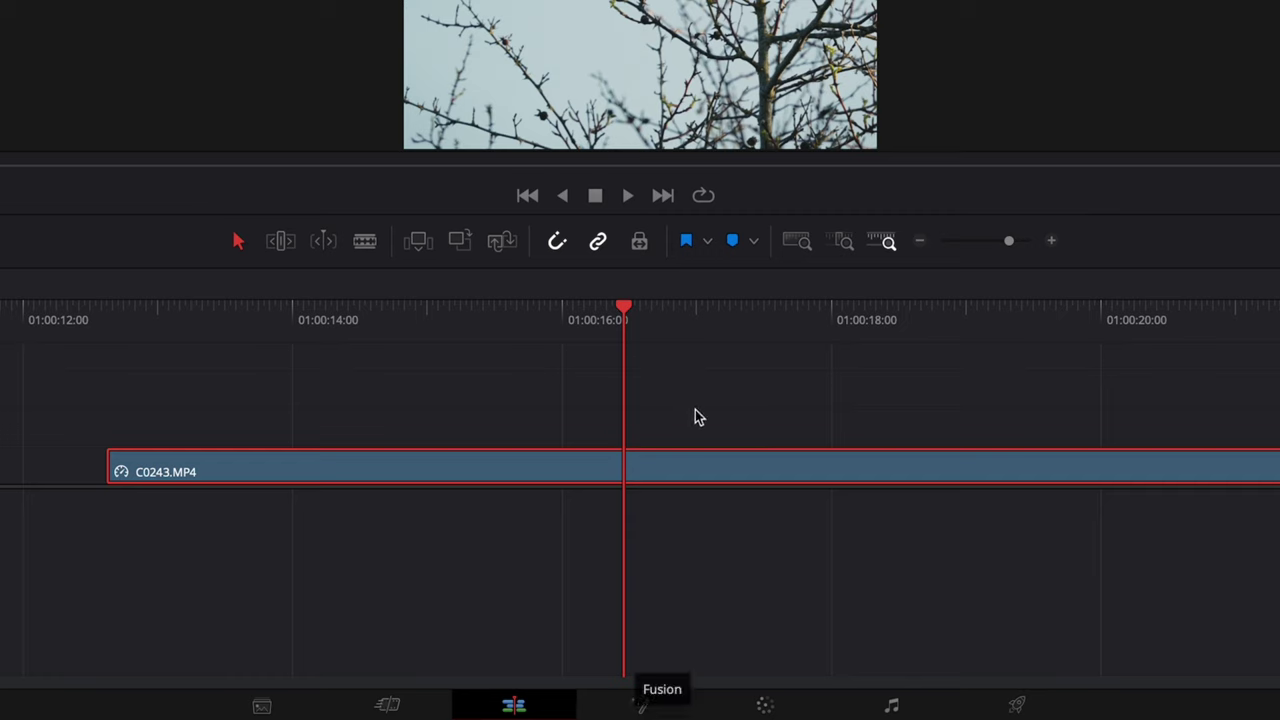
Step: Open the later C0243.MP4 clip in Fusion and select its MediaOut1 node
right_click(688, 456)
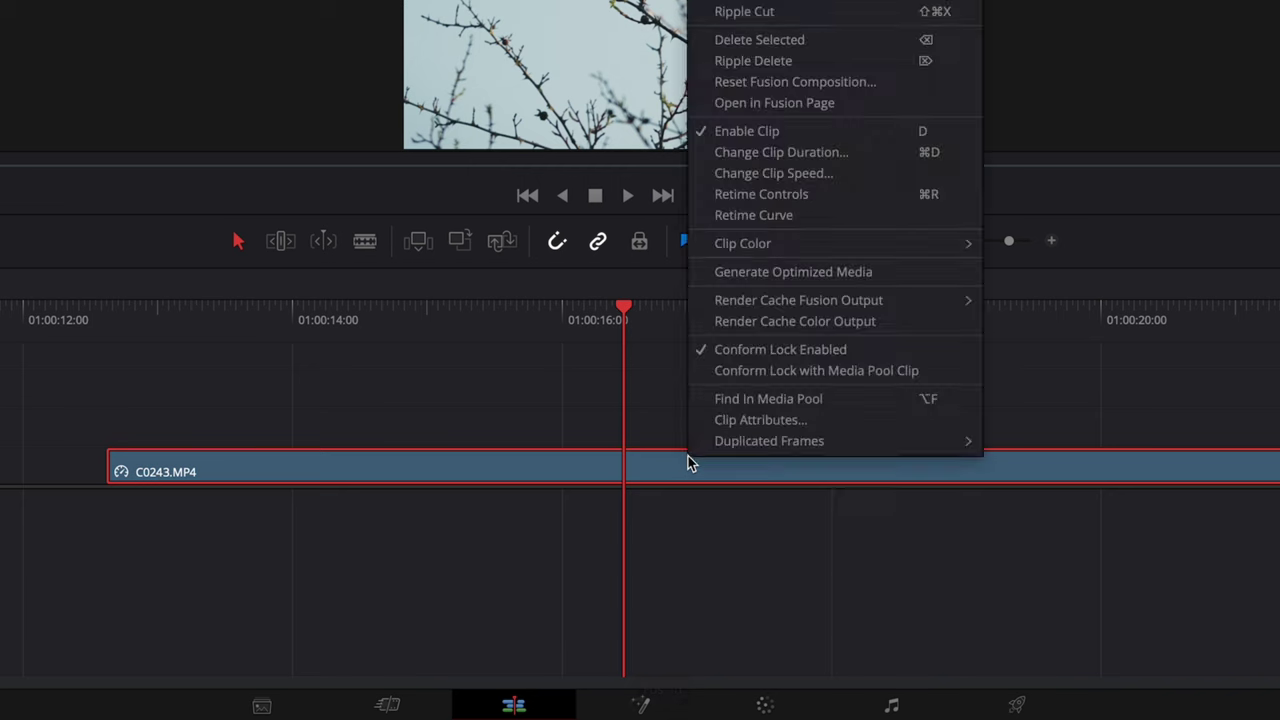
left_click(800, 102)
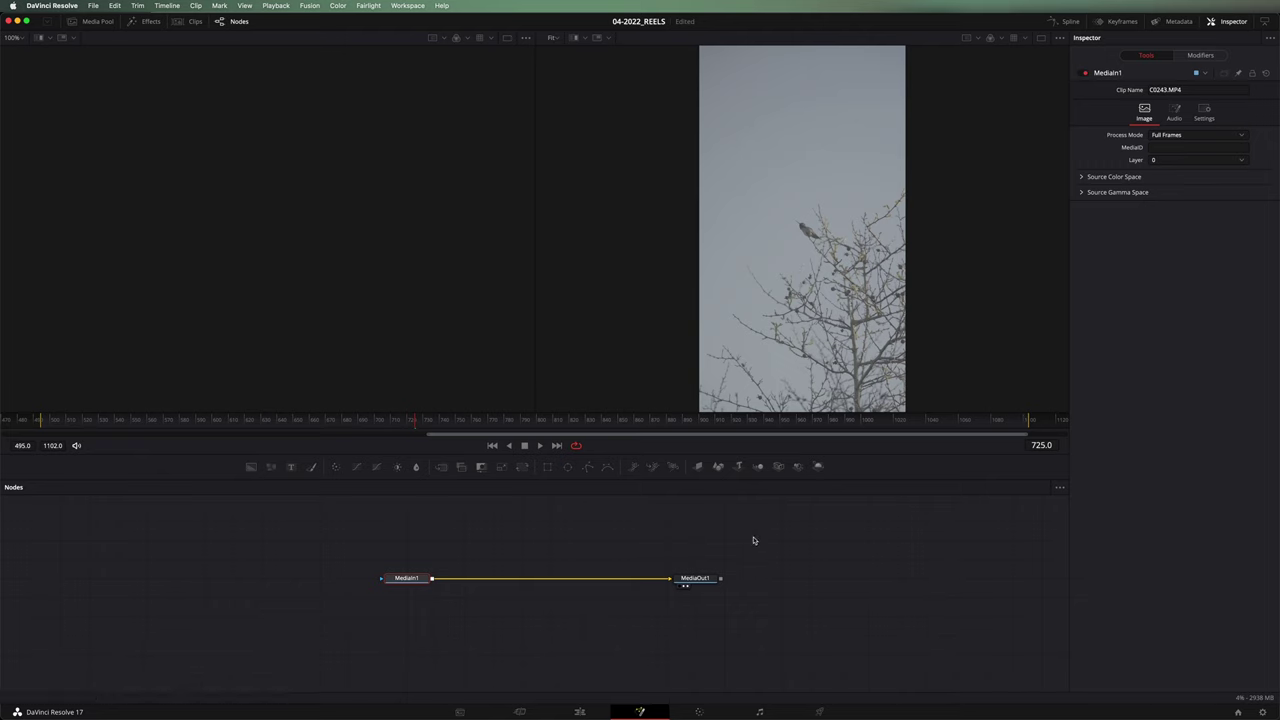
left_click(579, 711)
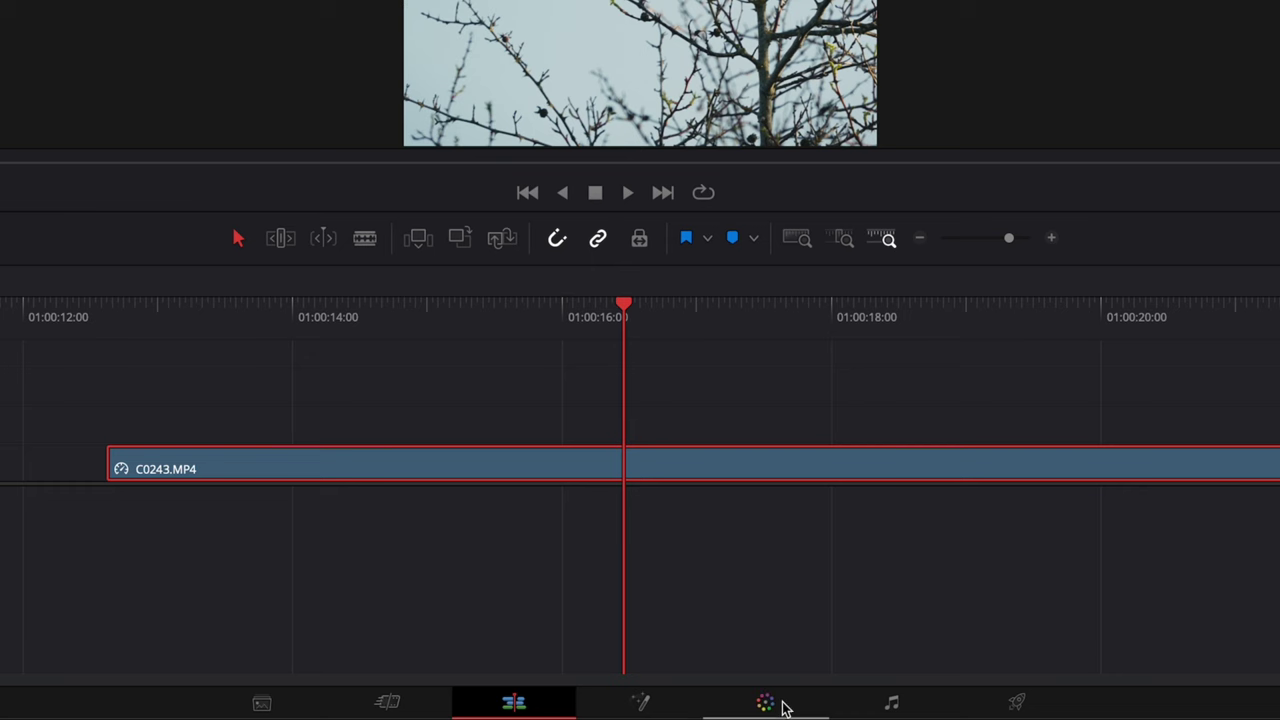
left_click(640, 702)
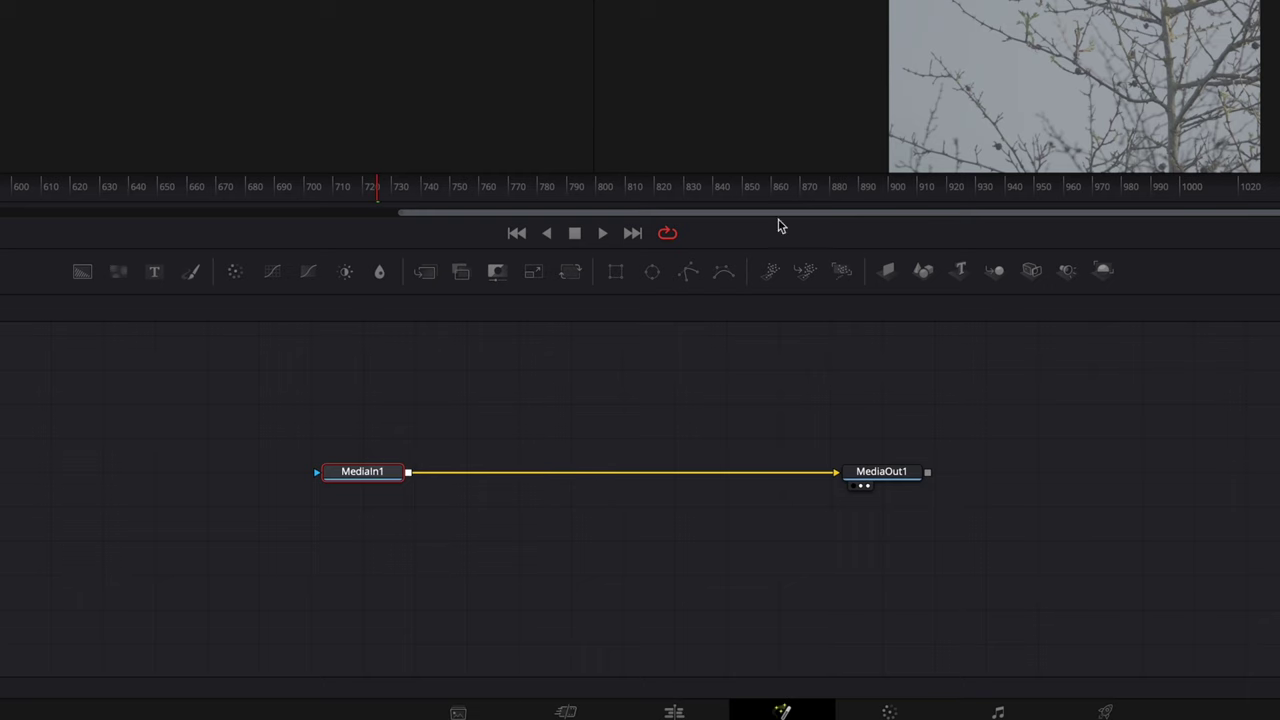
left_click(900, 484)
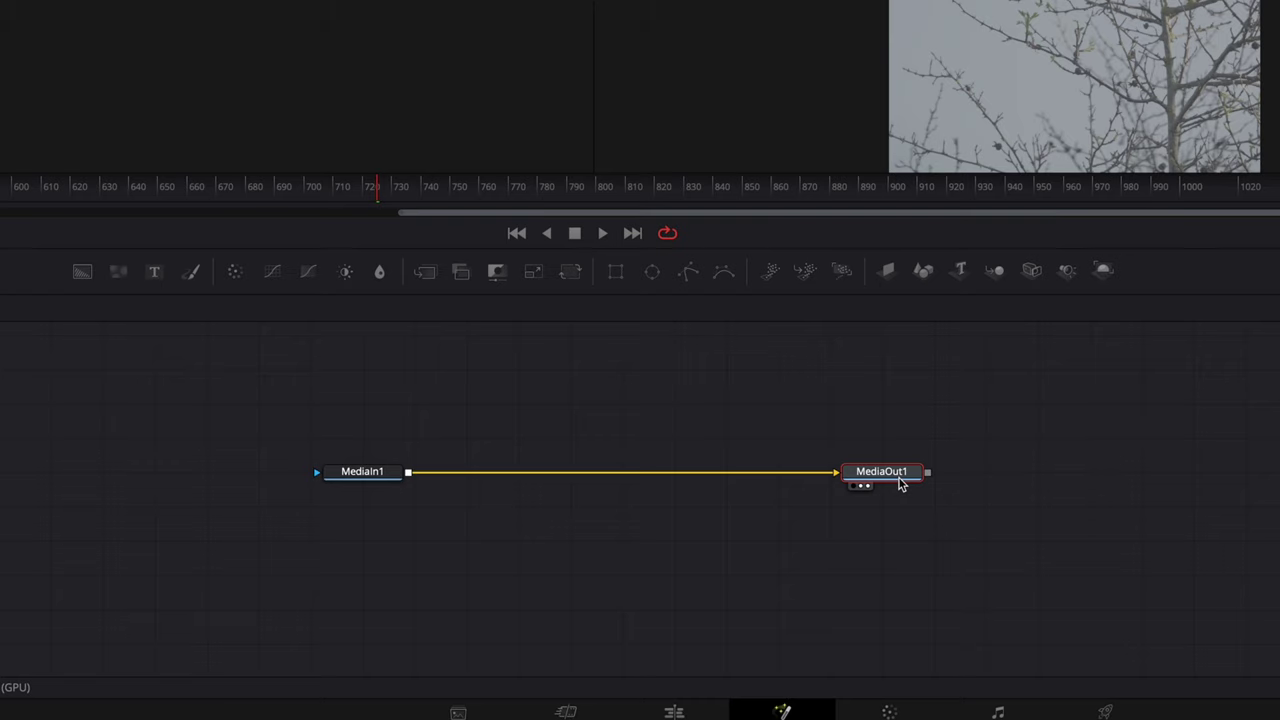
Step: Add a Tracker node after MediaIn1, centered between MediaIn1 and MediaOut1
left_click(362, 472)
key("shift+space")
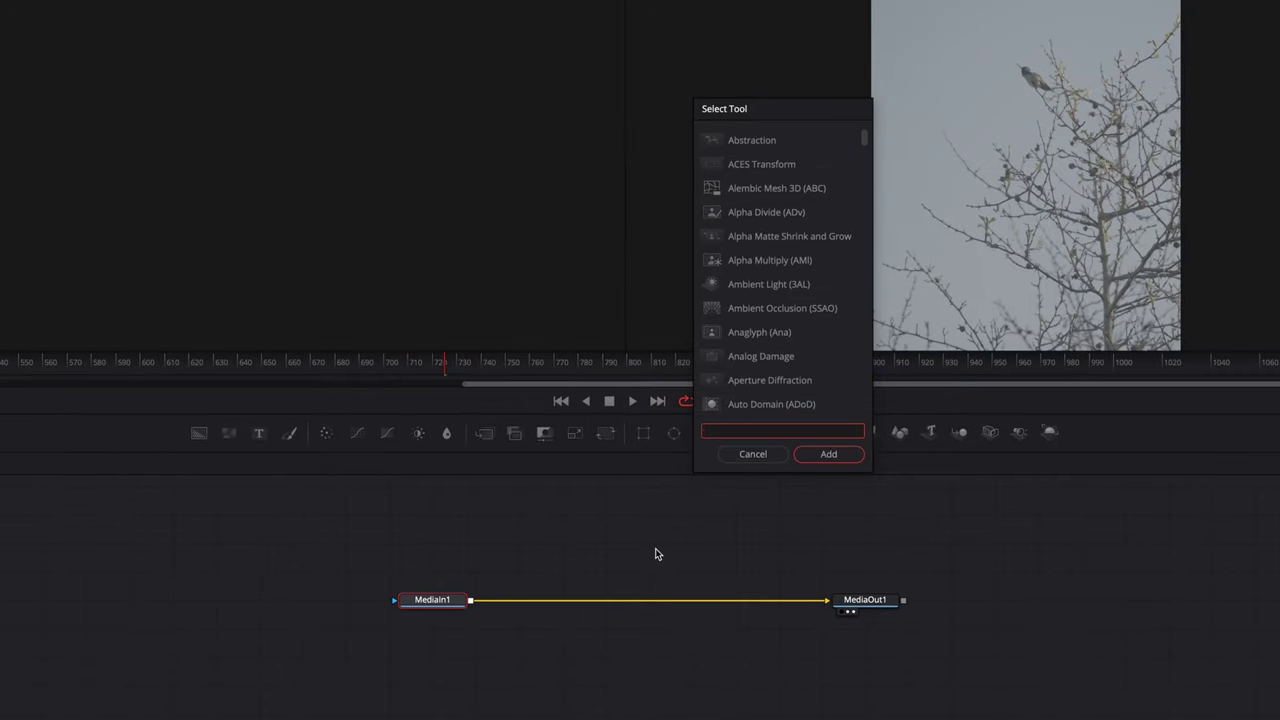
type("tracker")
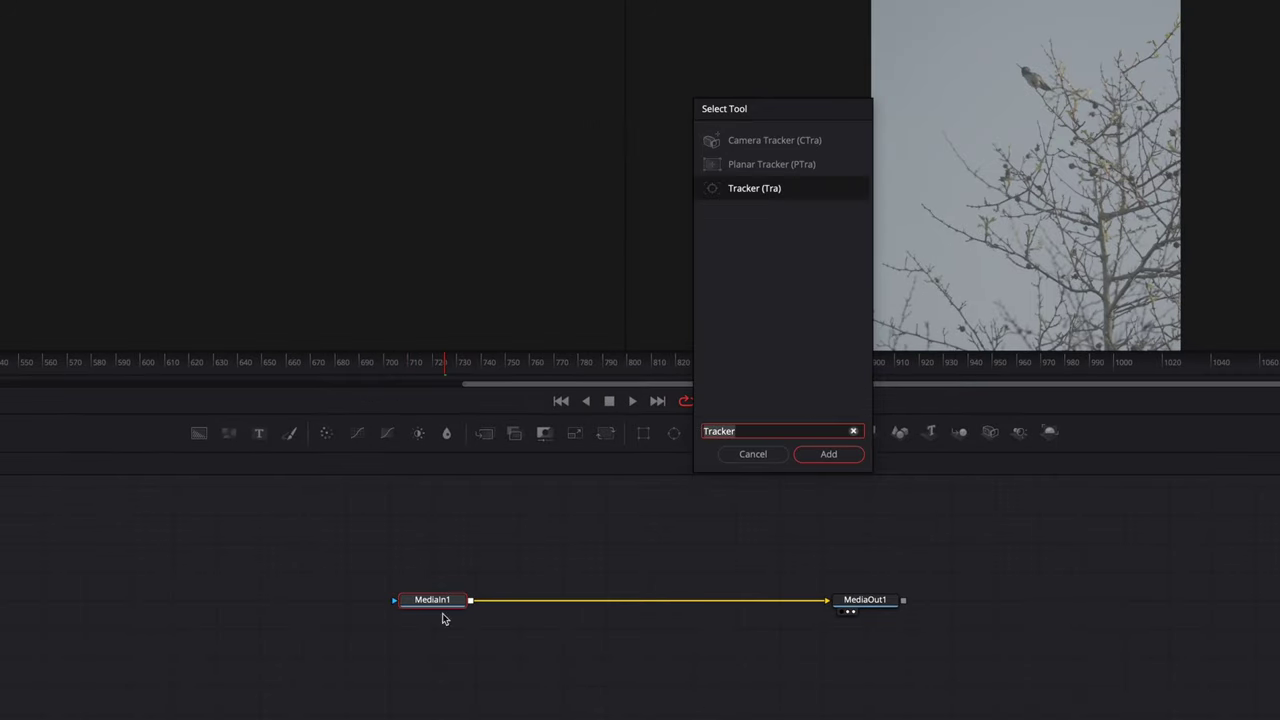
left_click(828, 454)
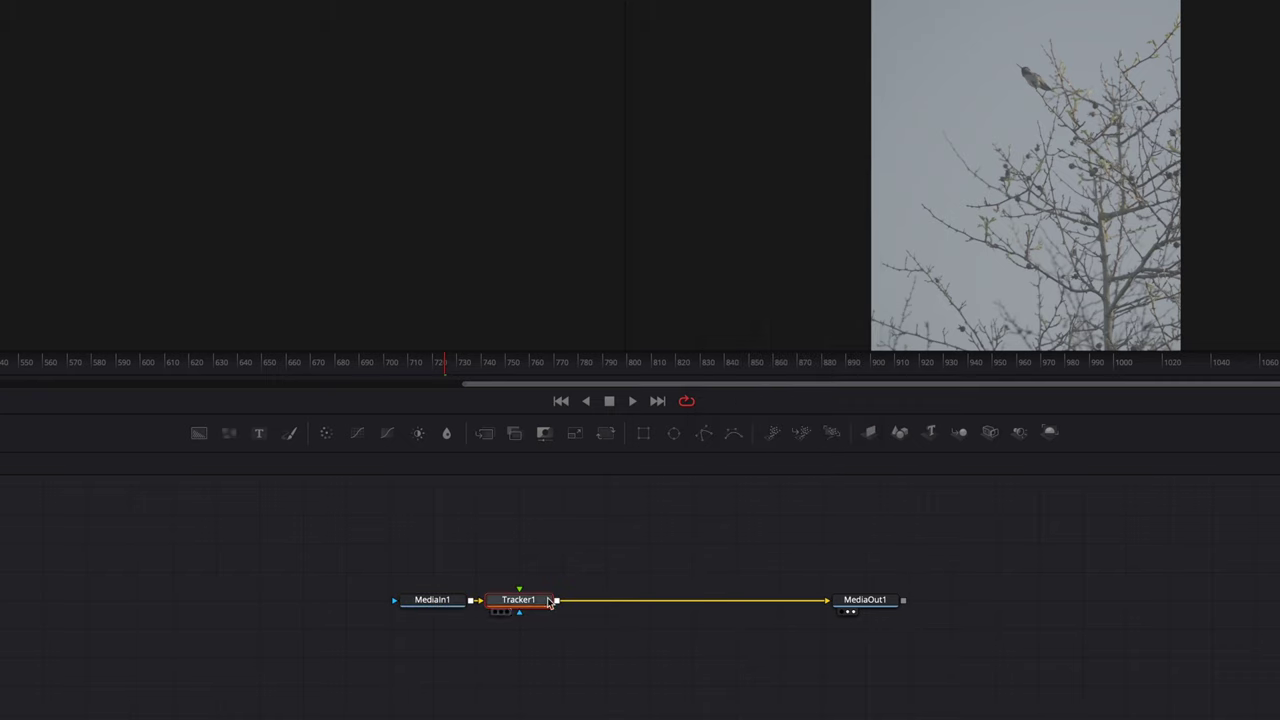
left_click_drag(522, 600, 597, 610)
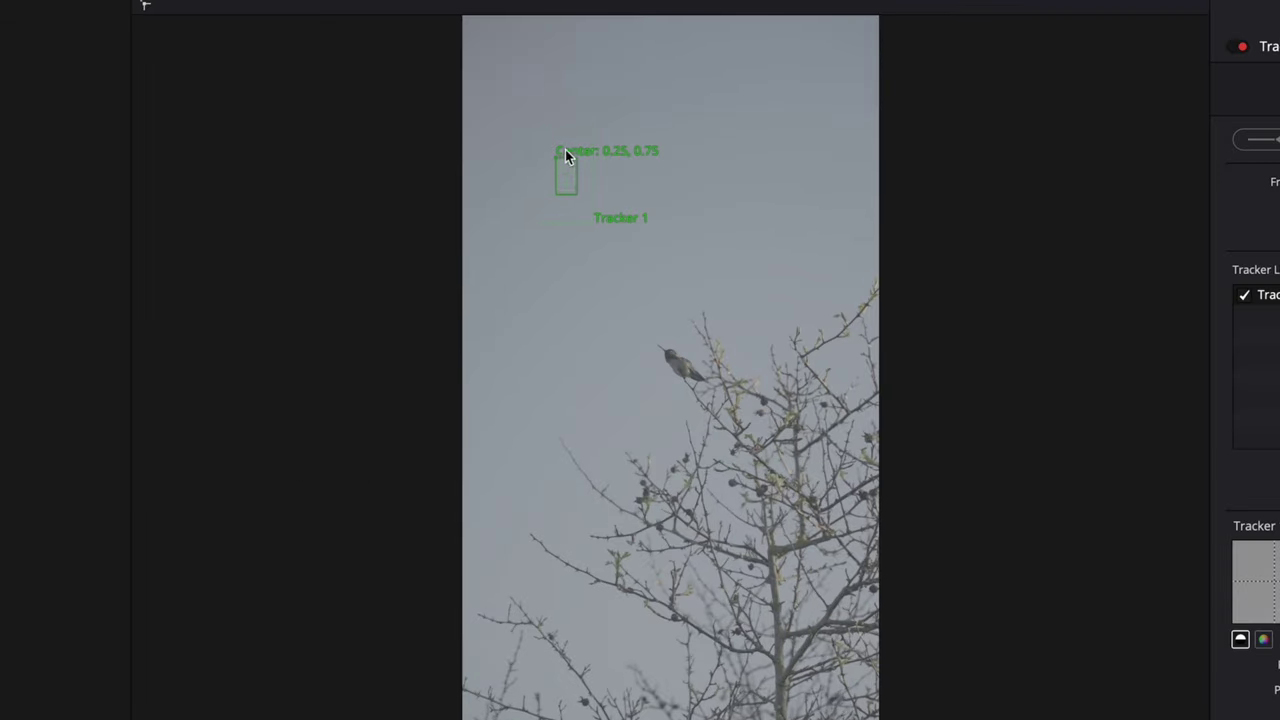
Step: Fit the Tracker 1 pattern box onto the hummingbird and shrink its search area
left_click_drag(563, 166, 669, 350)
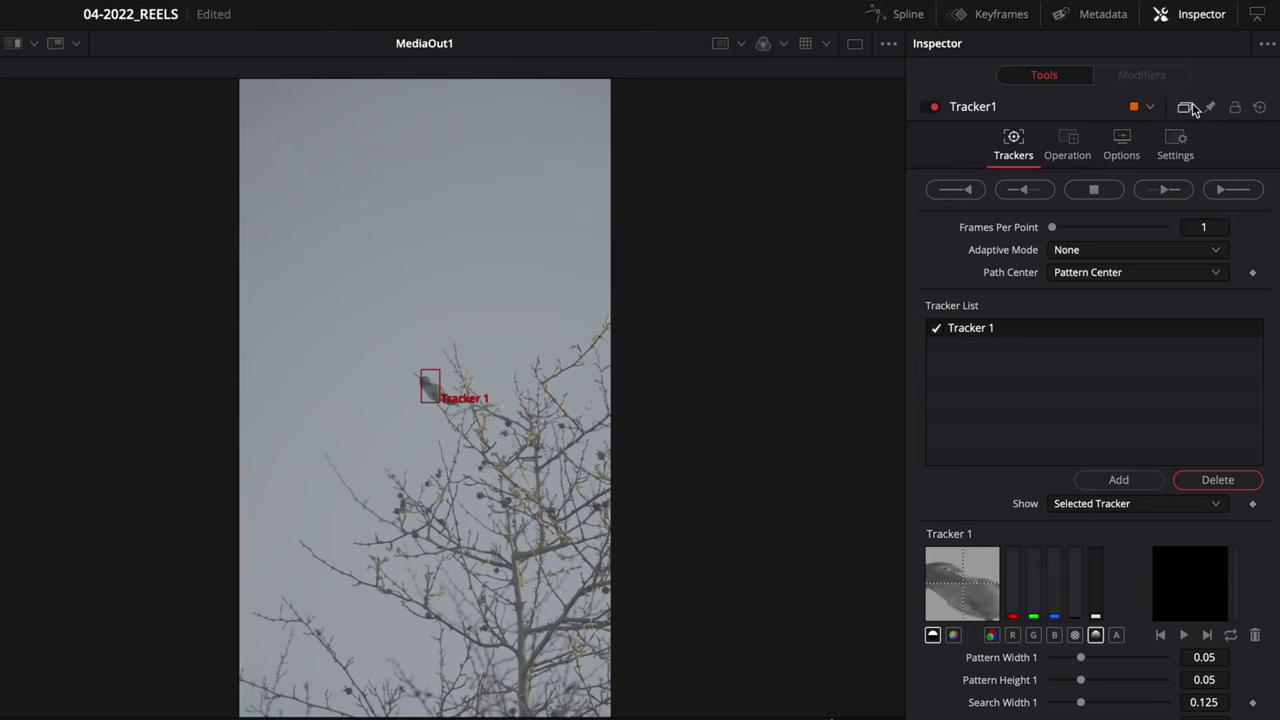
left_click(1208, 18)
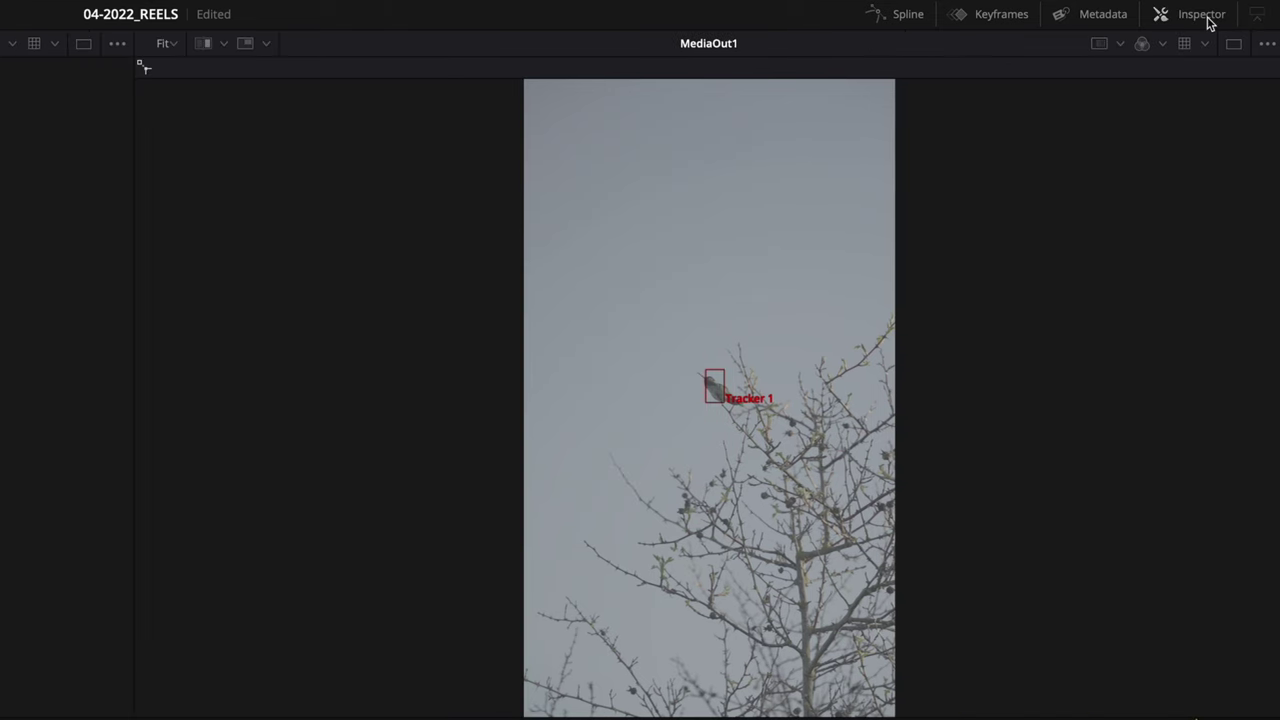
left_click(1205, 18)
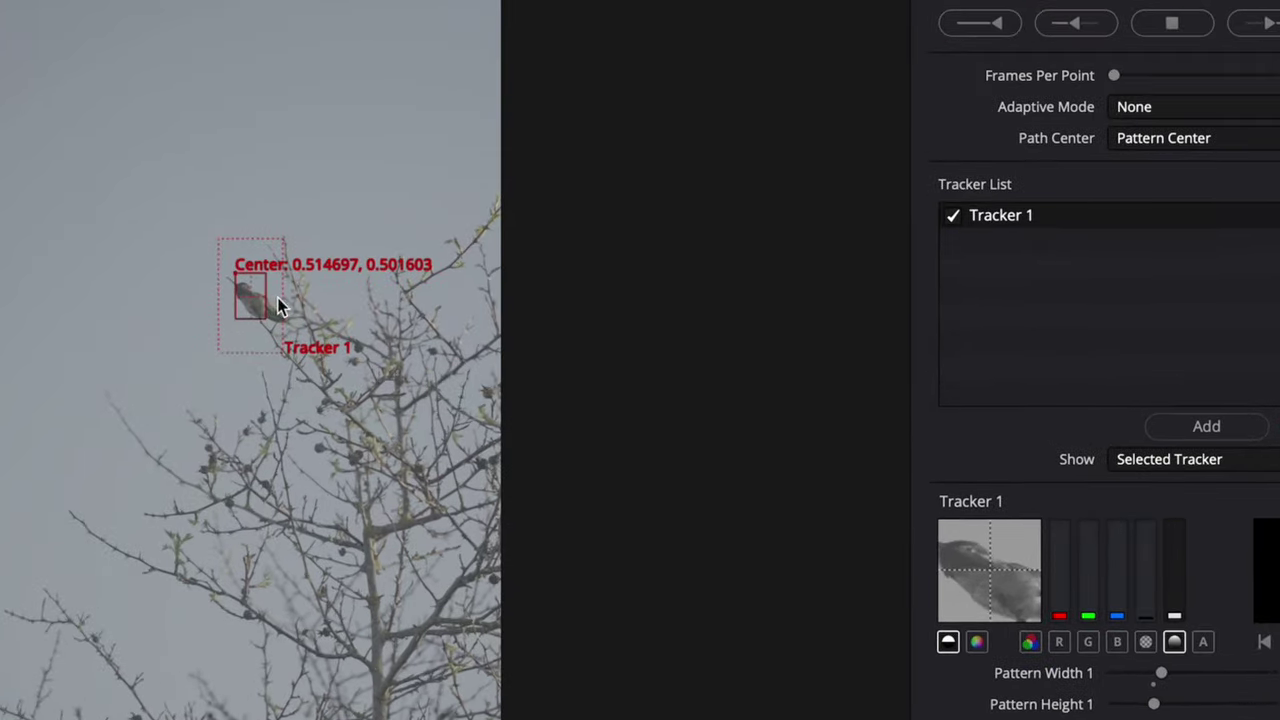
left_click_drag(265, 305, 274, 306)
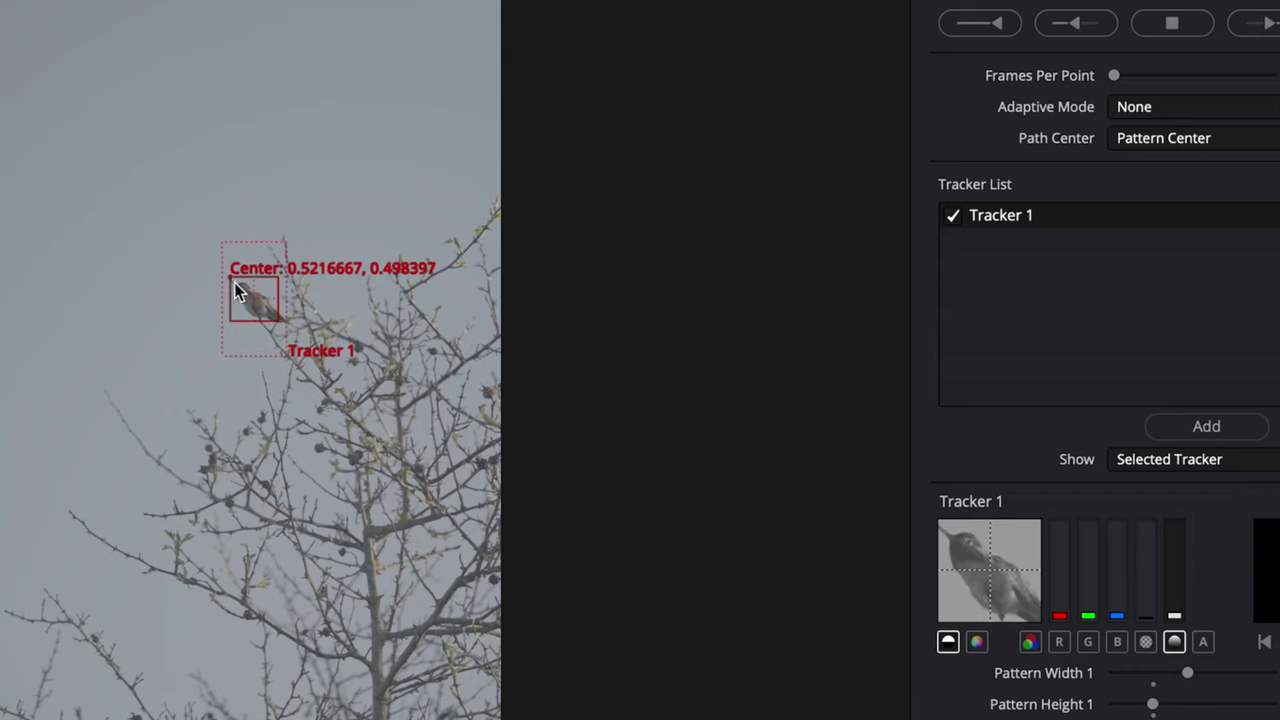
left_click_drag(233, 280, 238, 286)
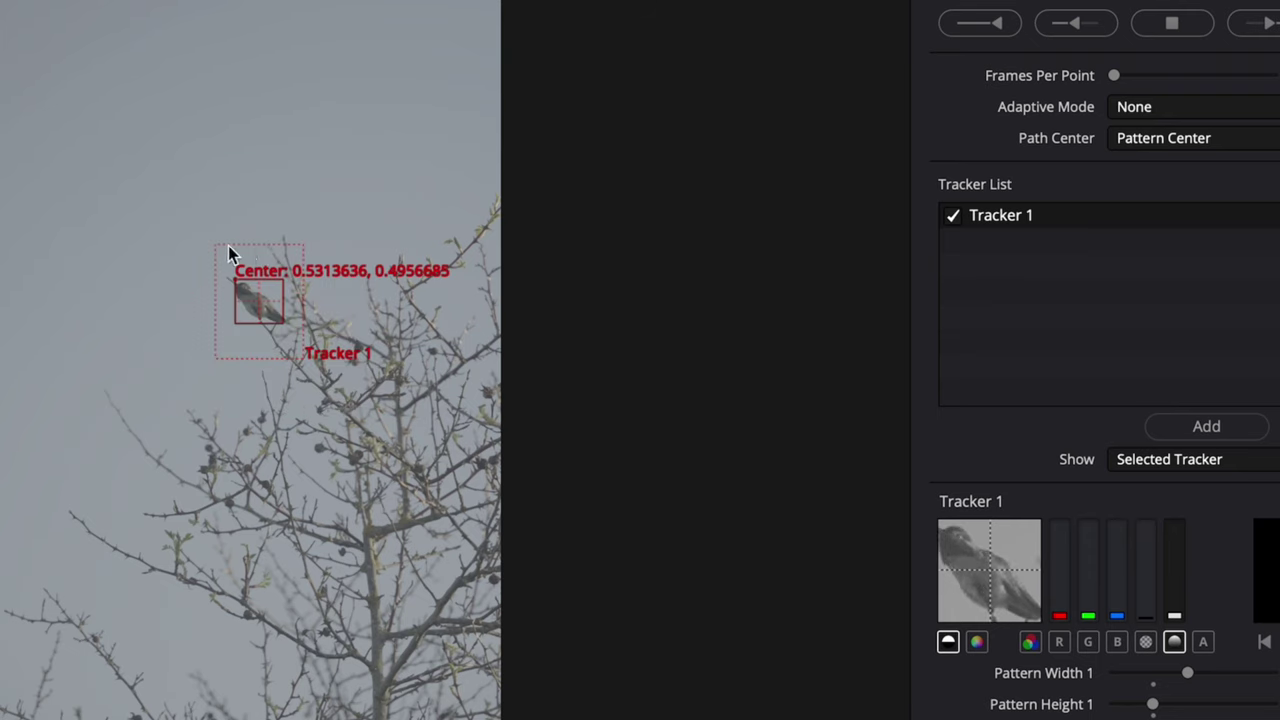
left_click_drag(221, 245, 216, 260)
left_click_drag(264, 358, 263, 342)
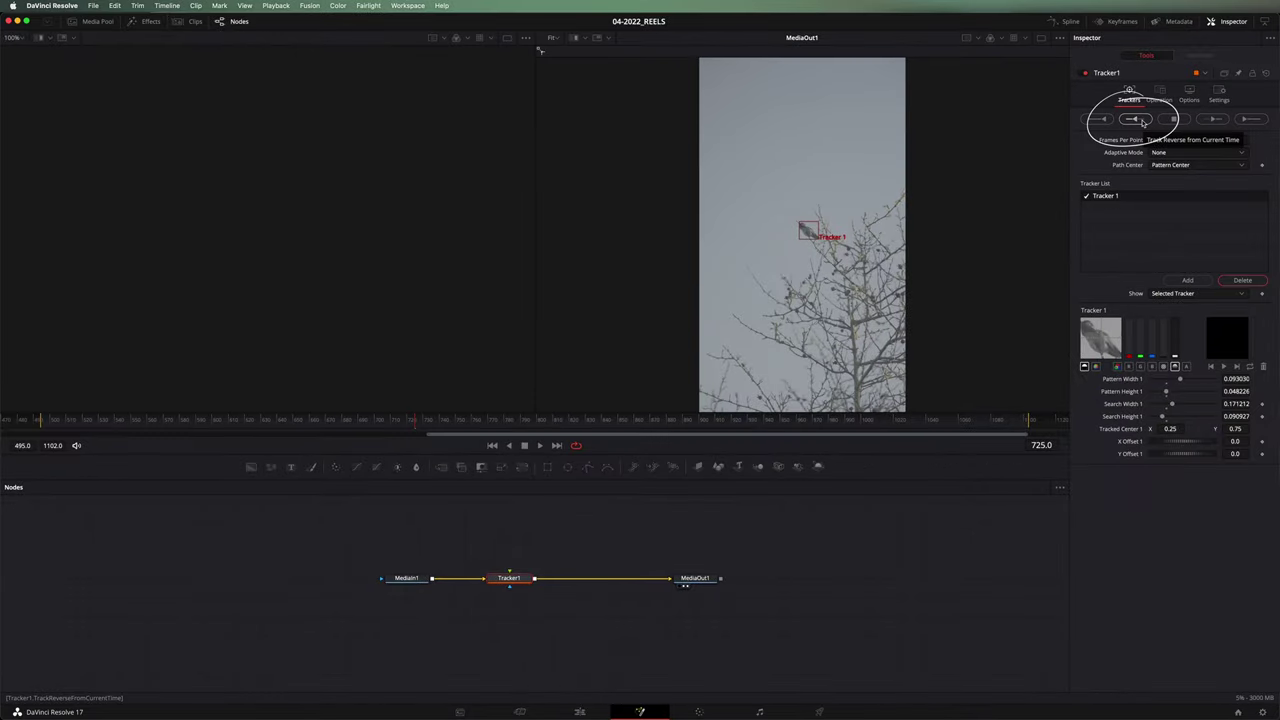
Step: Track the hummingbird in reverse from the current frame, then forward to the clip end
left_click(1142, 120)
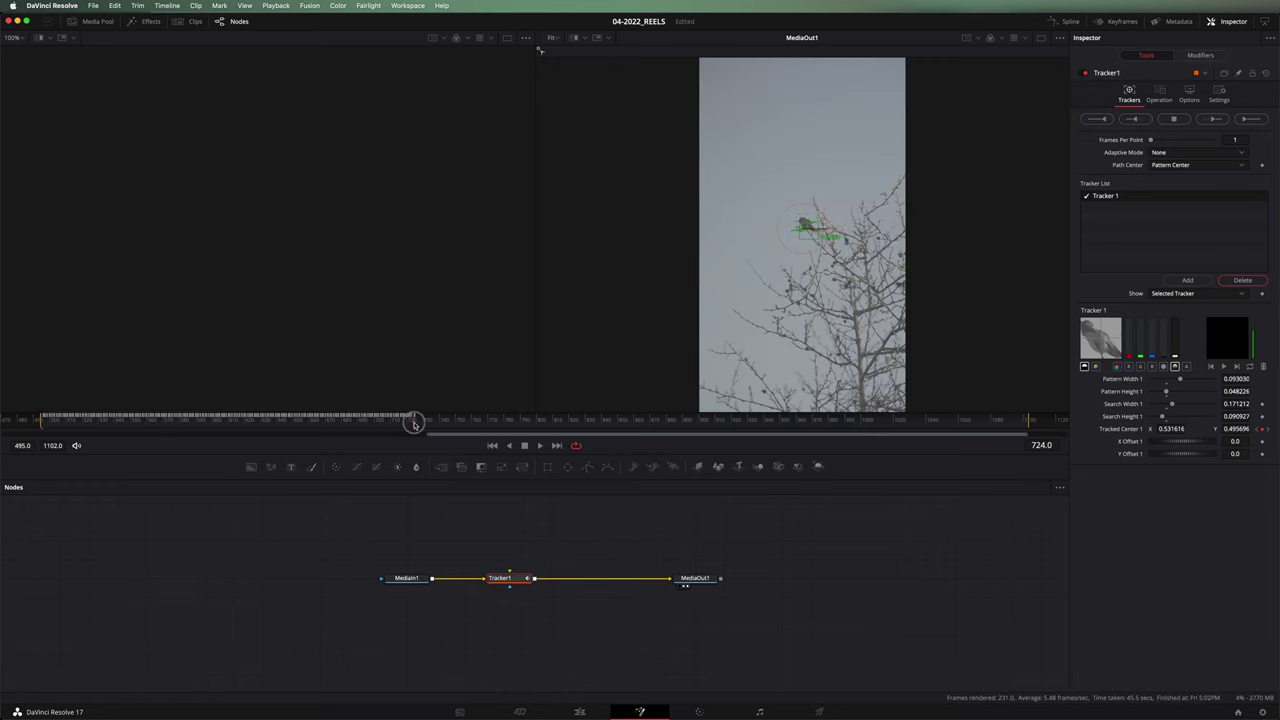
left_click_drag(414, 424, 415, 424)
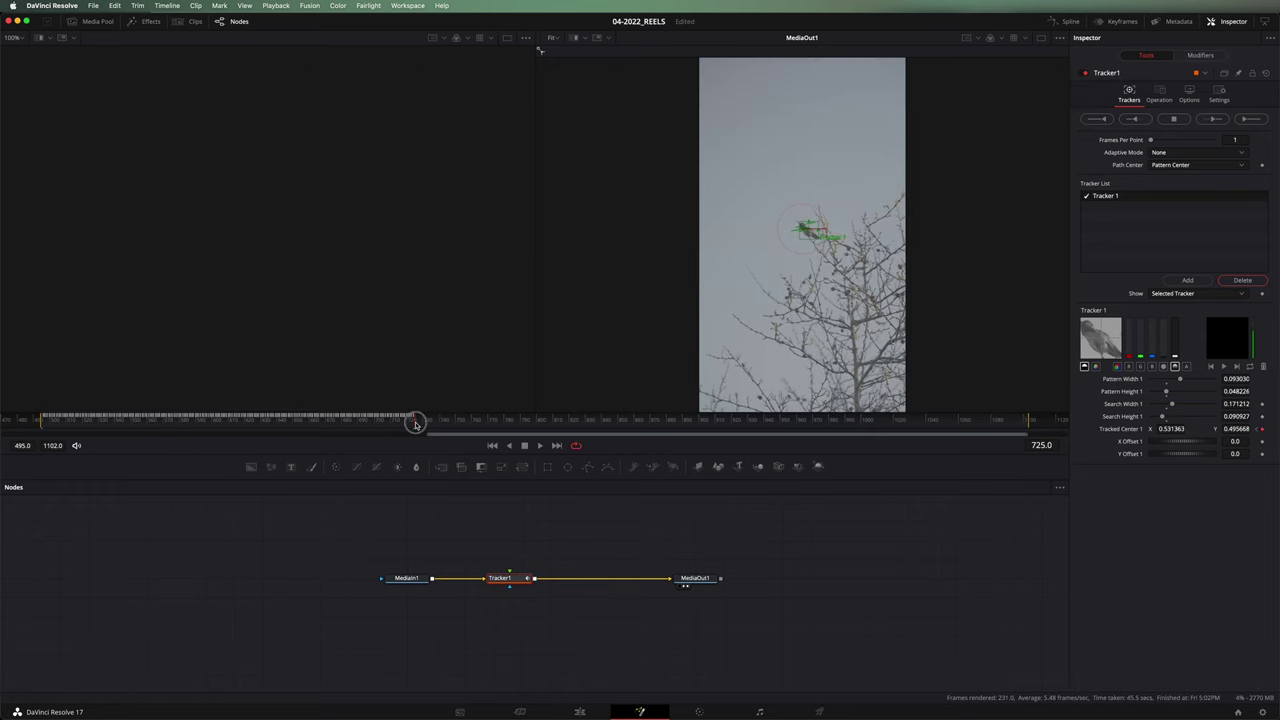
left_click(1213, 120)
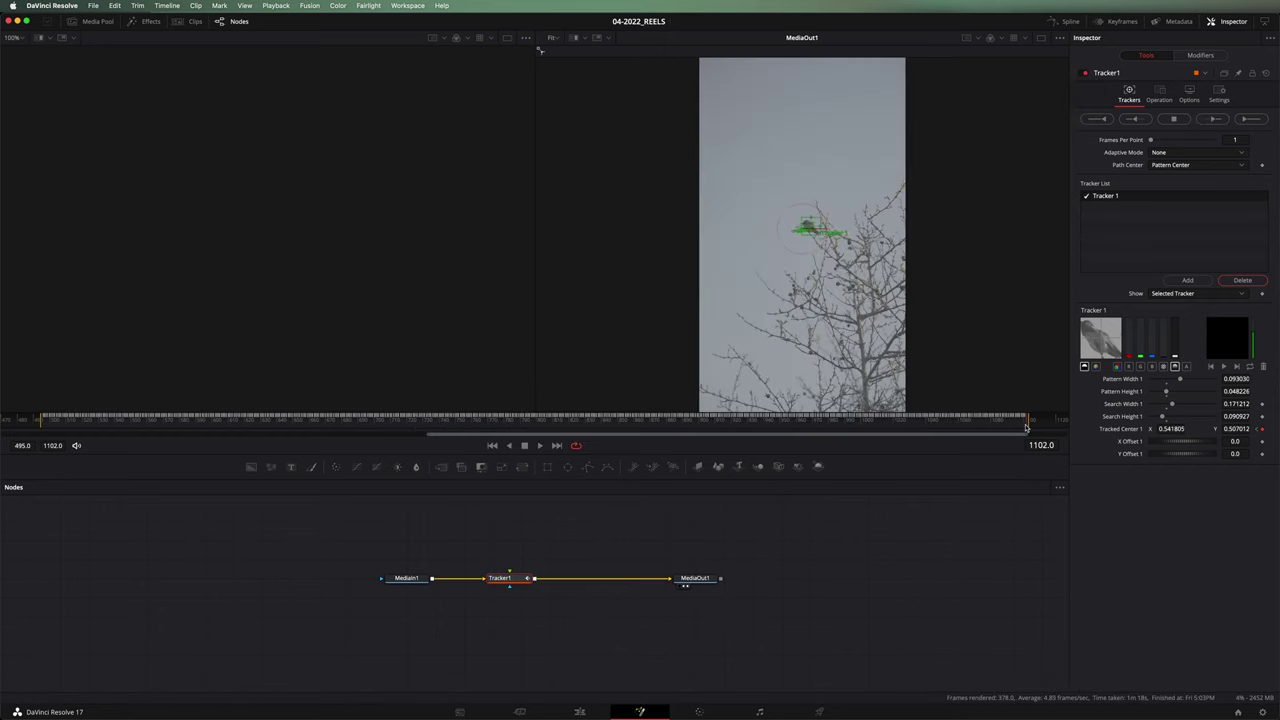
Step: Scrub back and play the tracked clip from the start
left_click_drag(1025, 428, 624, 418)
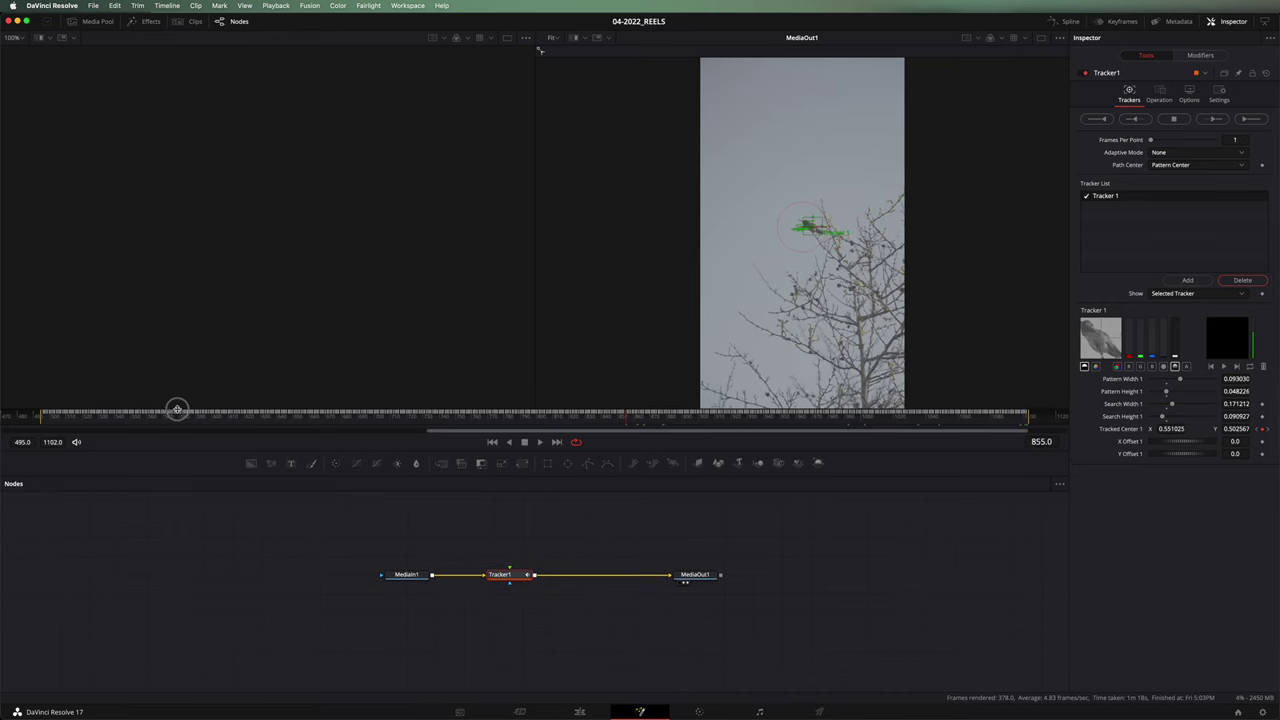
key("Home")
key("space")
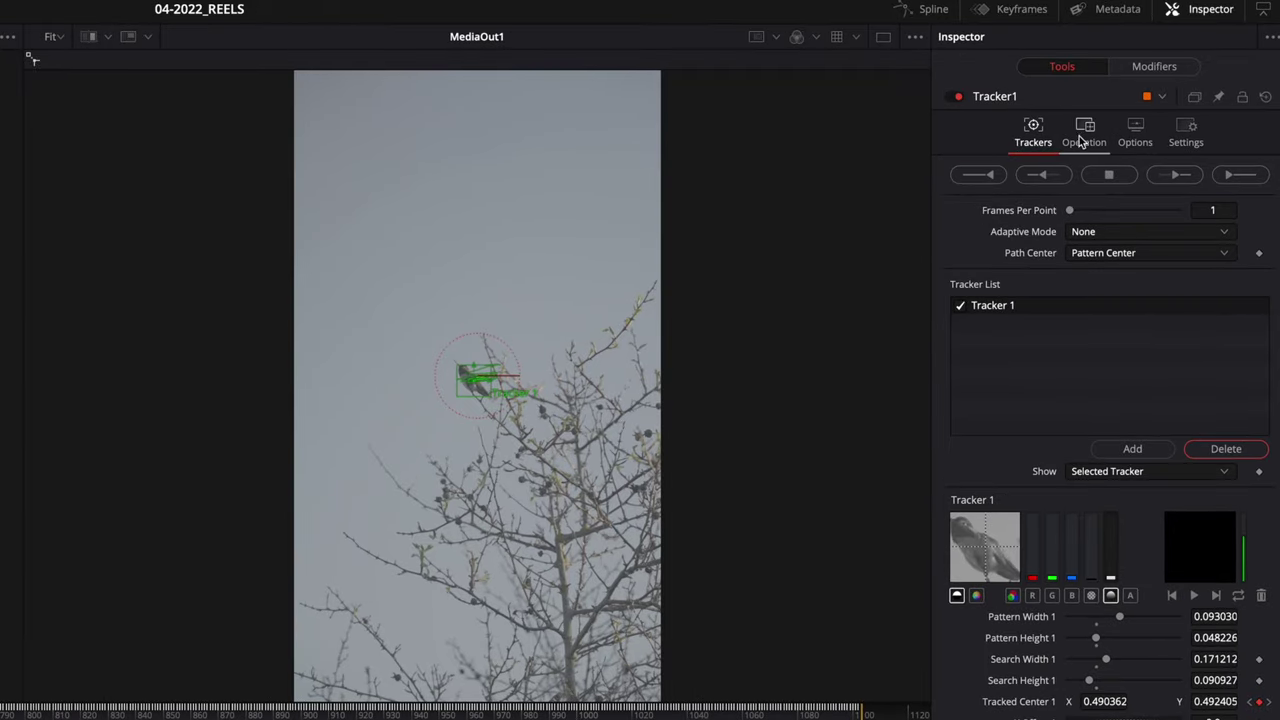
Step: Switch Tracker1's operation to Match Move with Merge set to BG only
left_click(1081, 129)
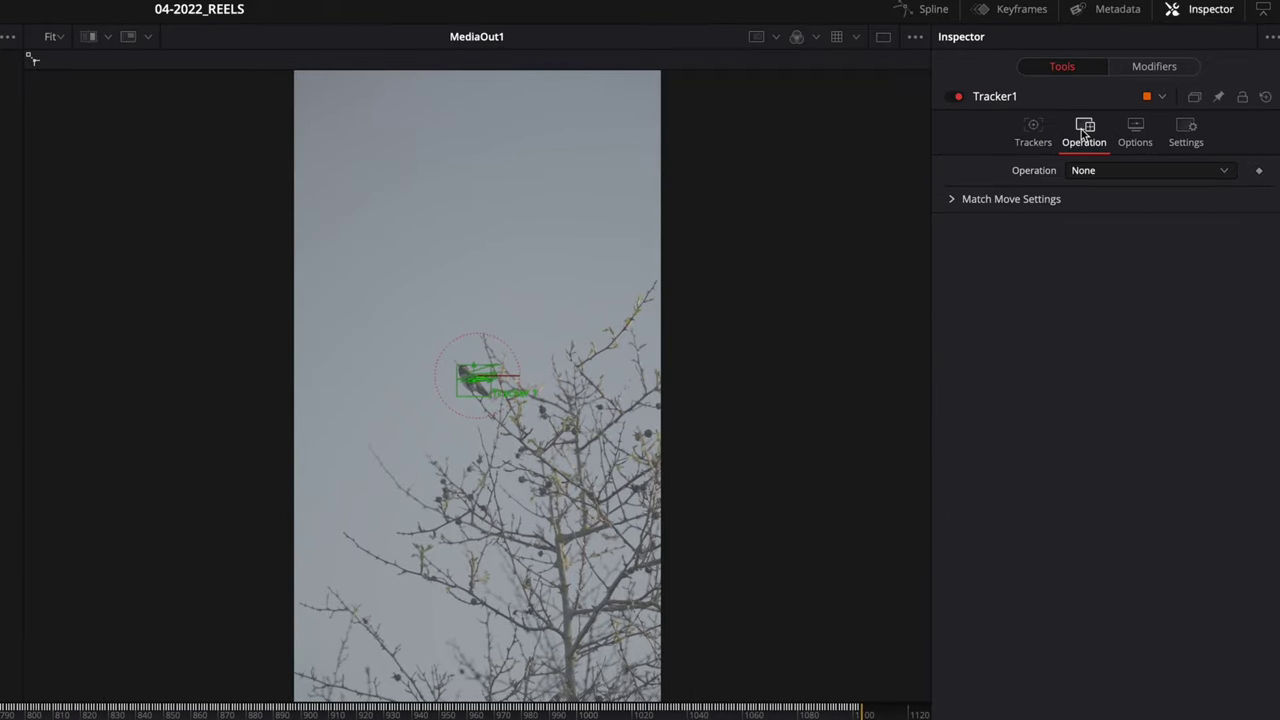
left_click(1183, 177)
left_click(1151, 211)
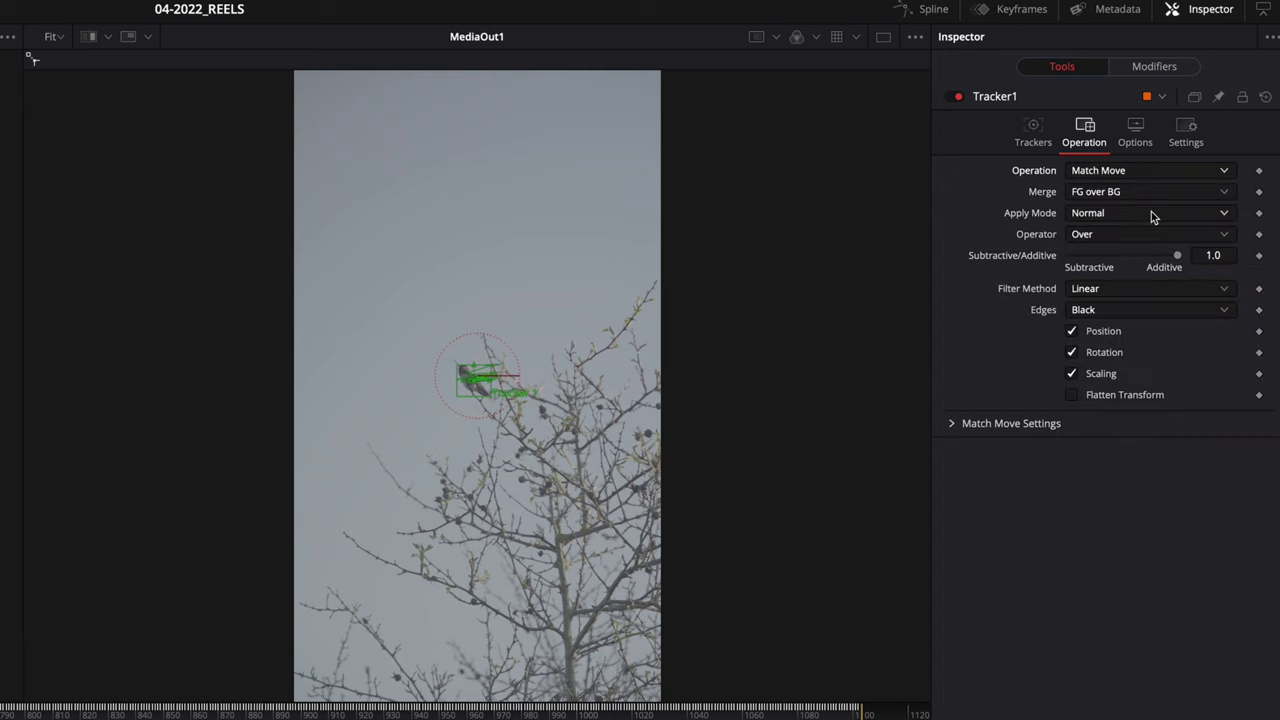
left_click(1100, 193)
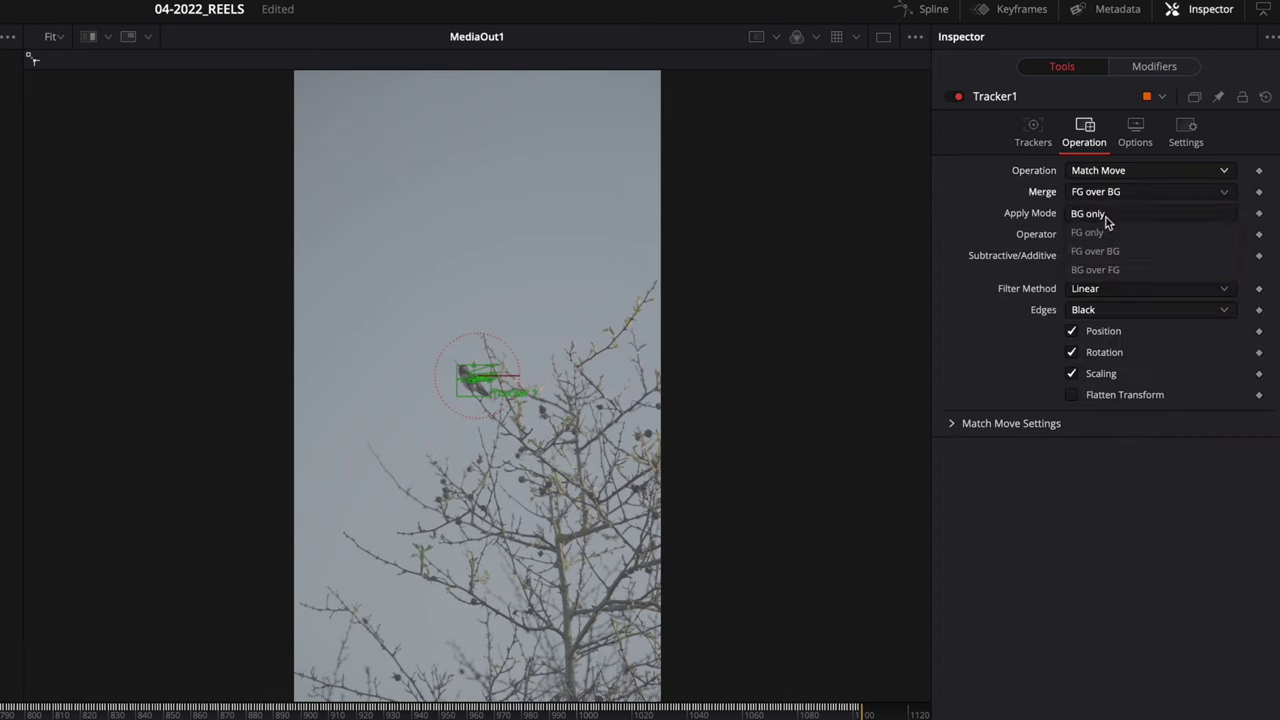
left_click(1106, 214)
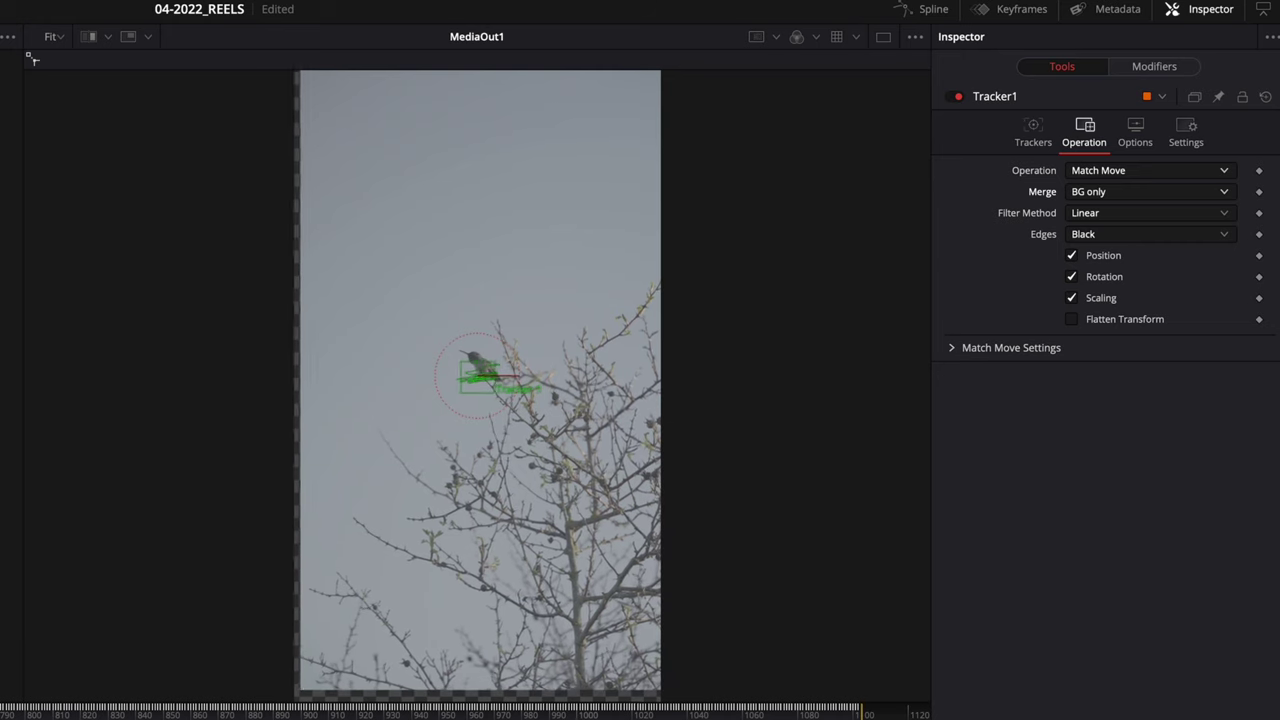
scroll(564, 543, "down", 2)
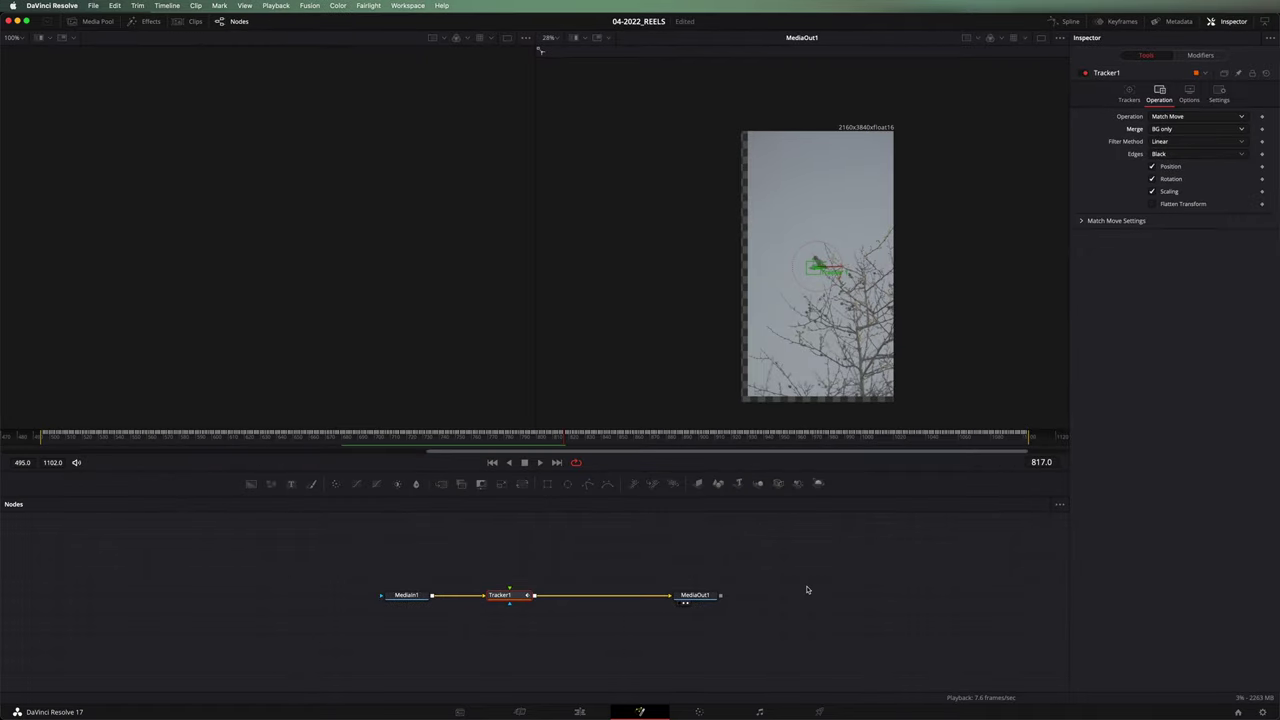
key("shift+space")
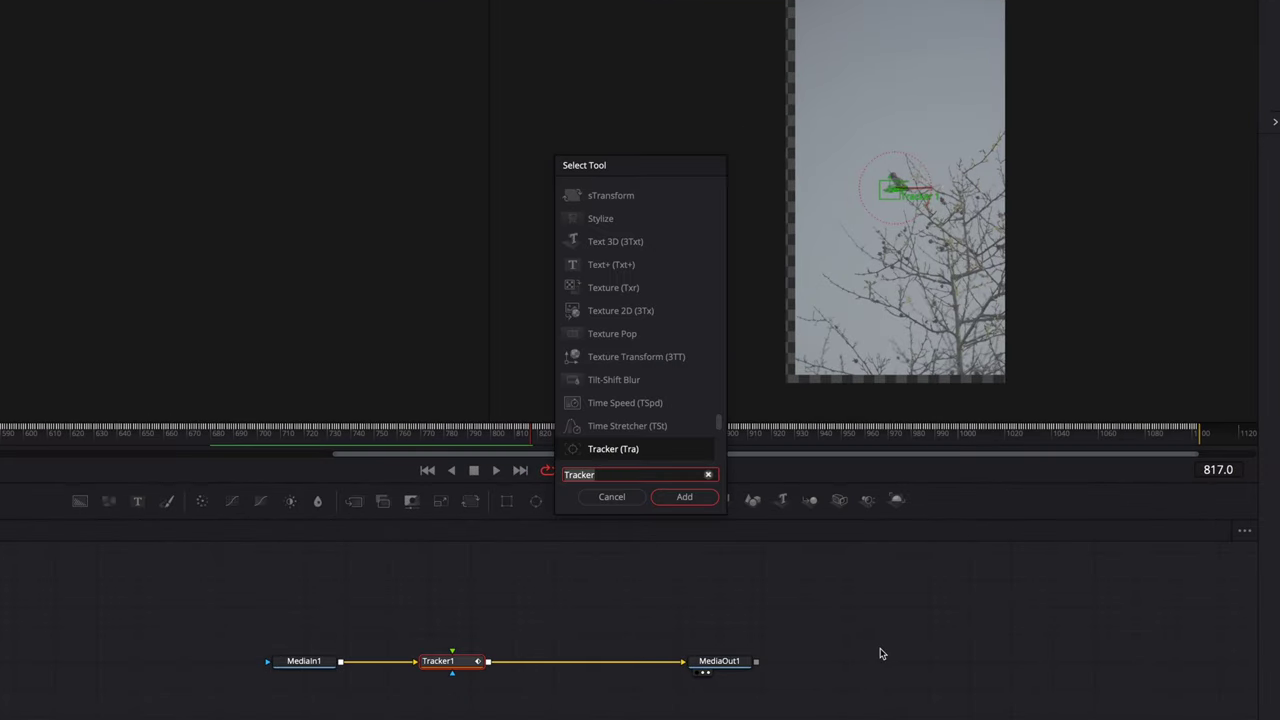
type("tran")
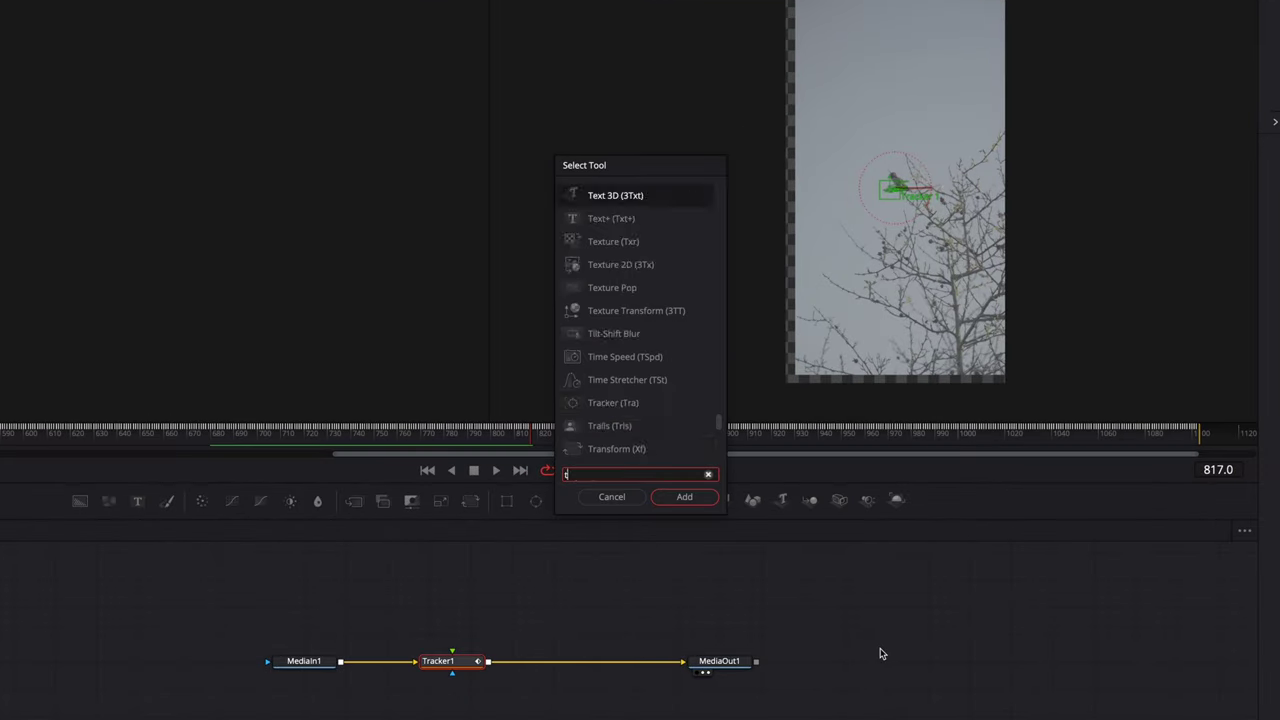
left_click(684, 496)
left_click(548, 662)
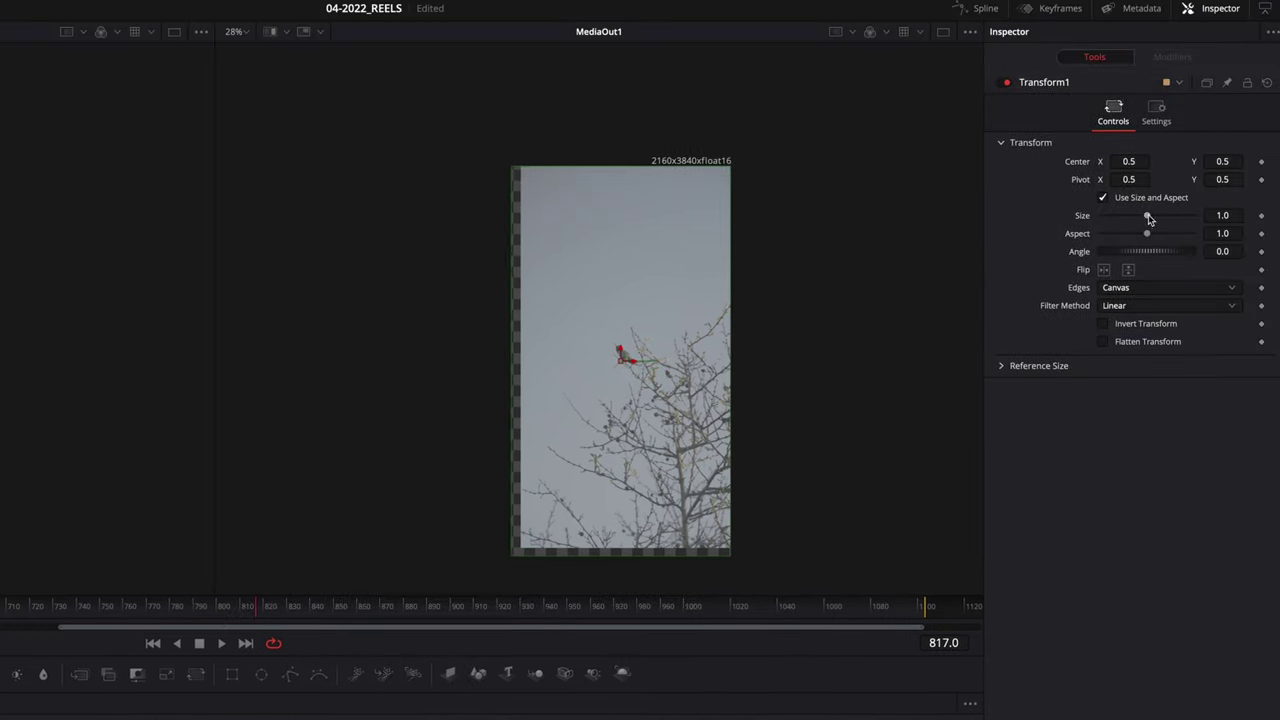
left_click_drag(1148, 219, 1177, 219)
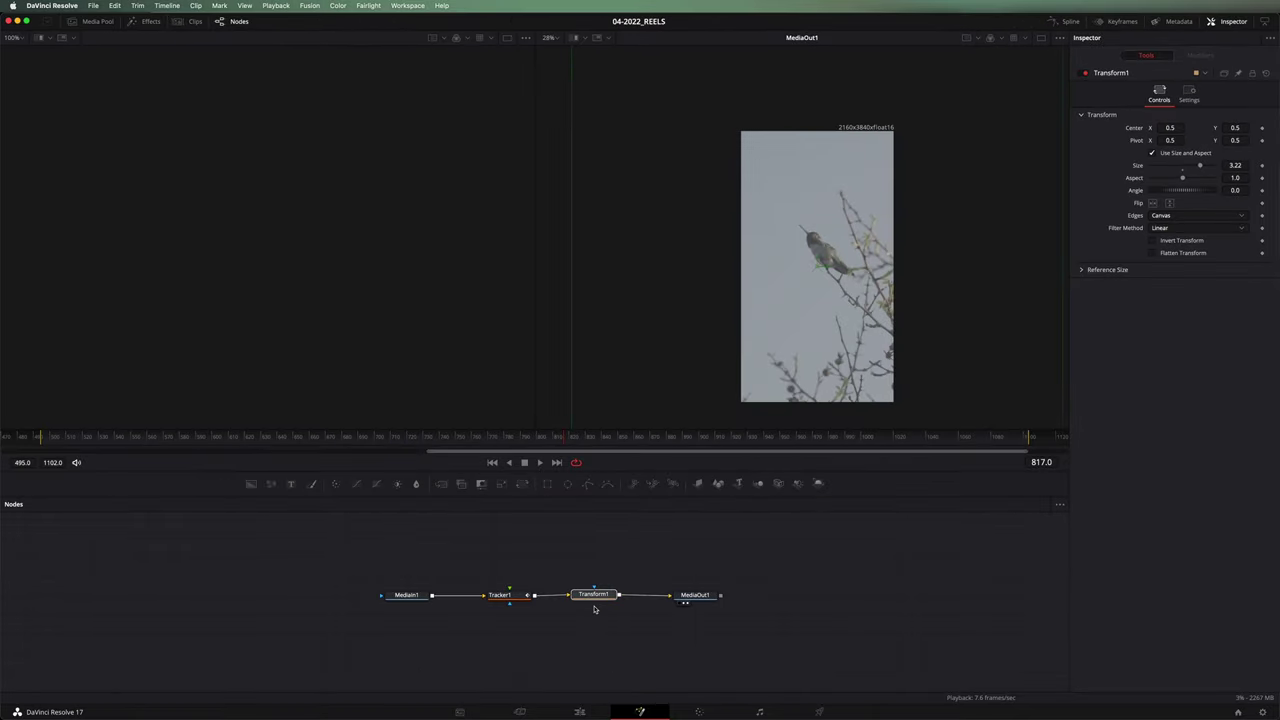
Step: Delete the Transform node, then give the timeline clip Zoom 2.0 and Position -8, -82
key("Delete")
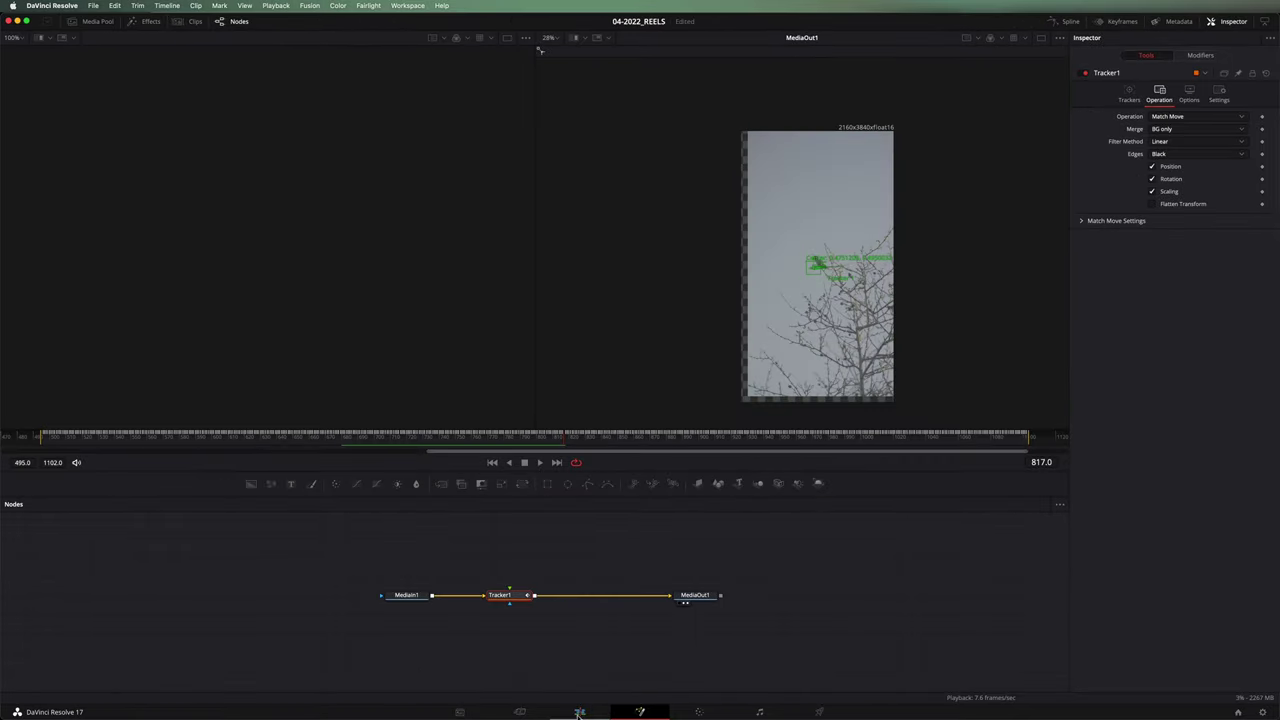
left_click(579, 712)
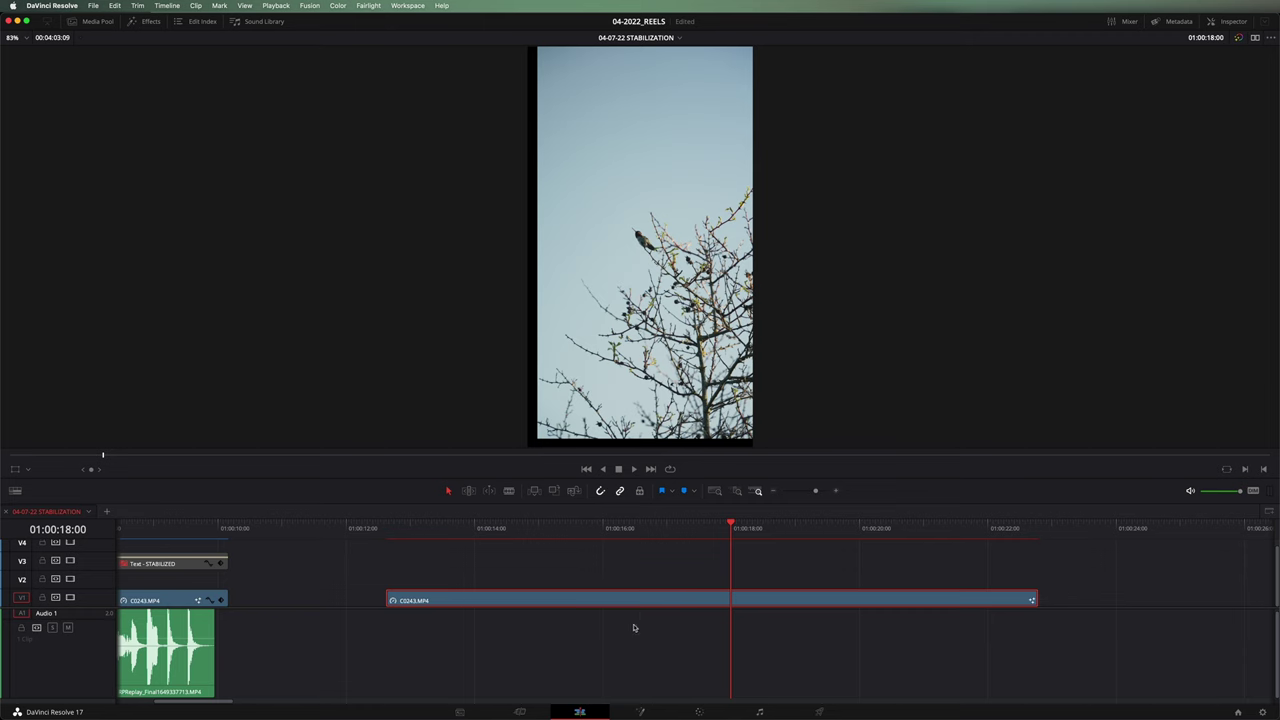
left_click(1228, 21)
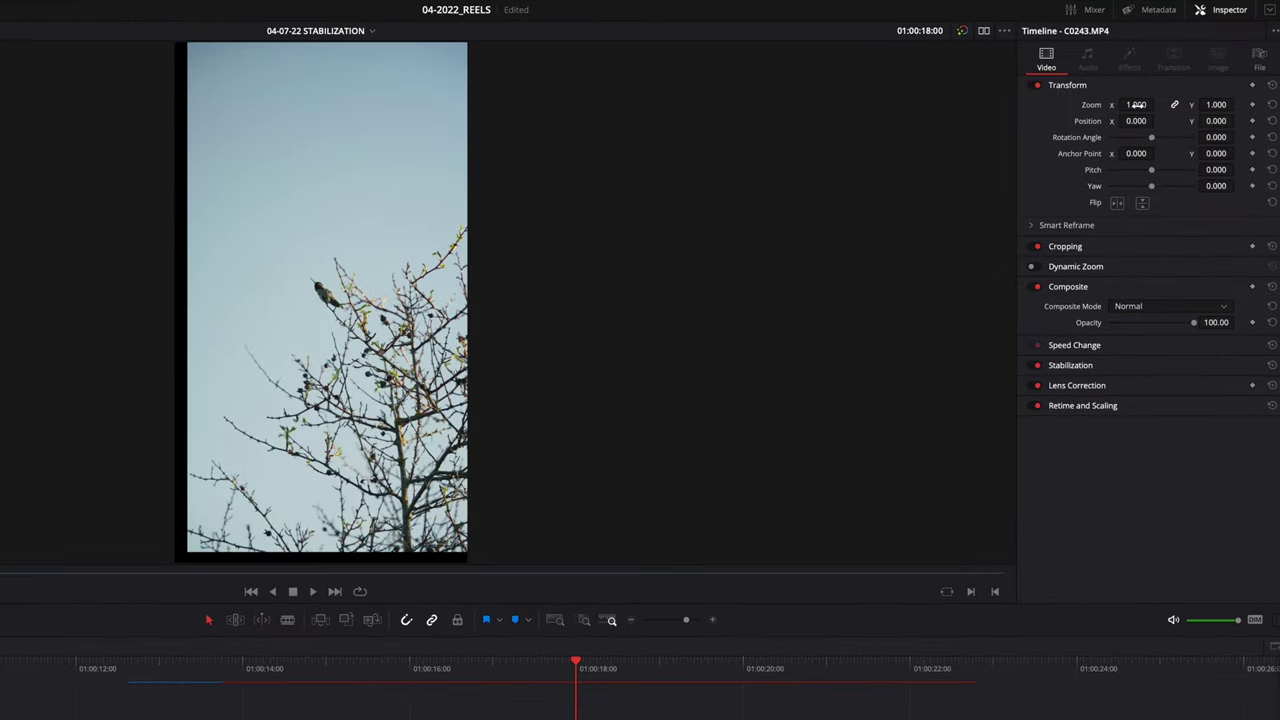
left_click(1137, 104)
left_click_drag(1136, 120, 1124, 120)
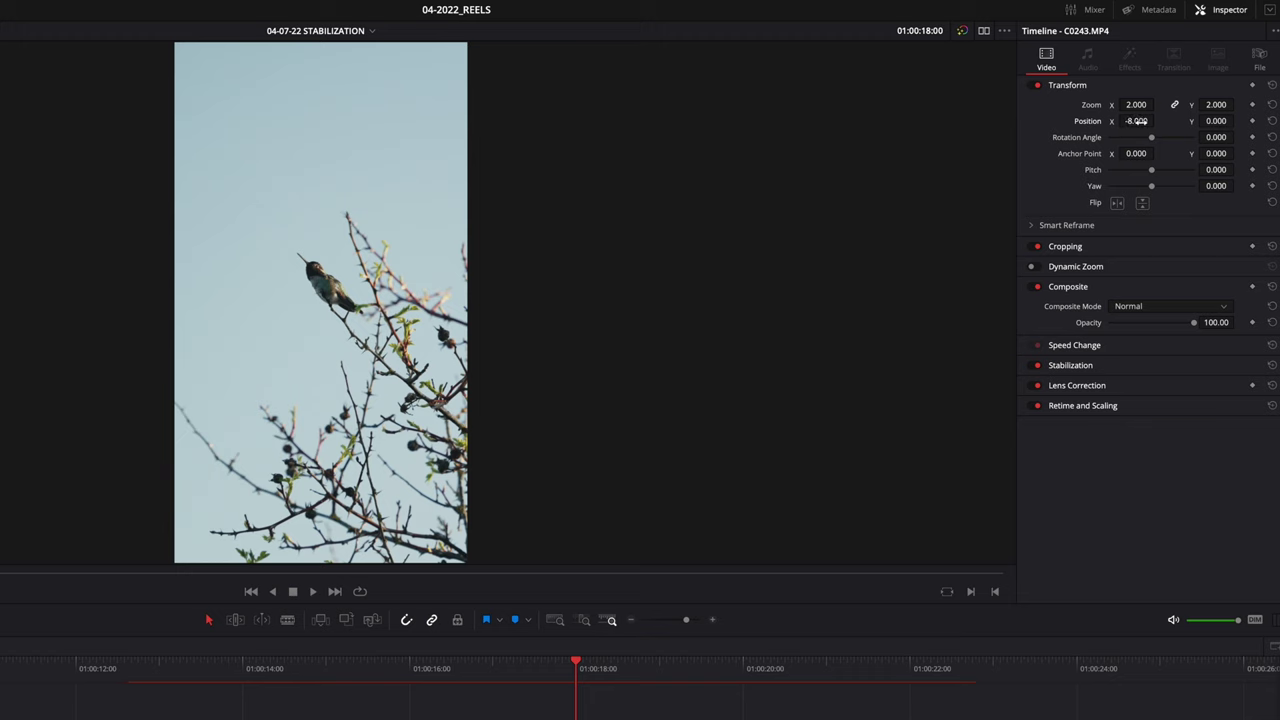
left_click(1218, 120)
type("-82")
key("Return")
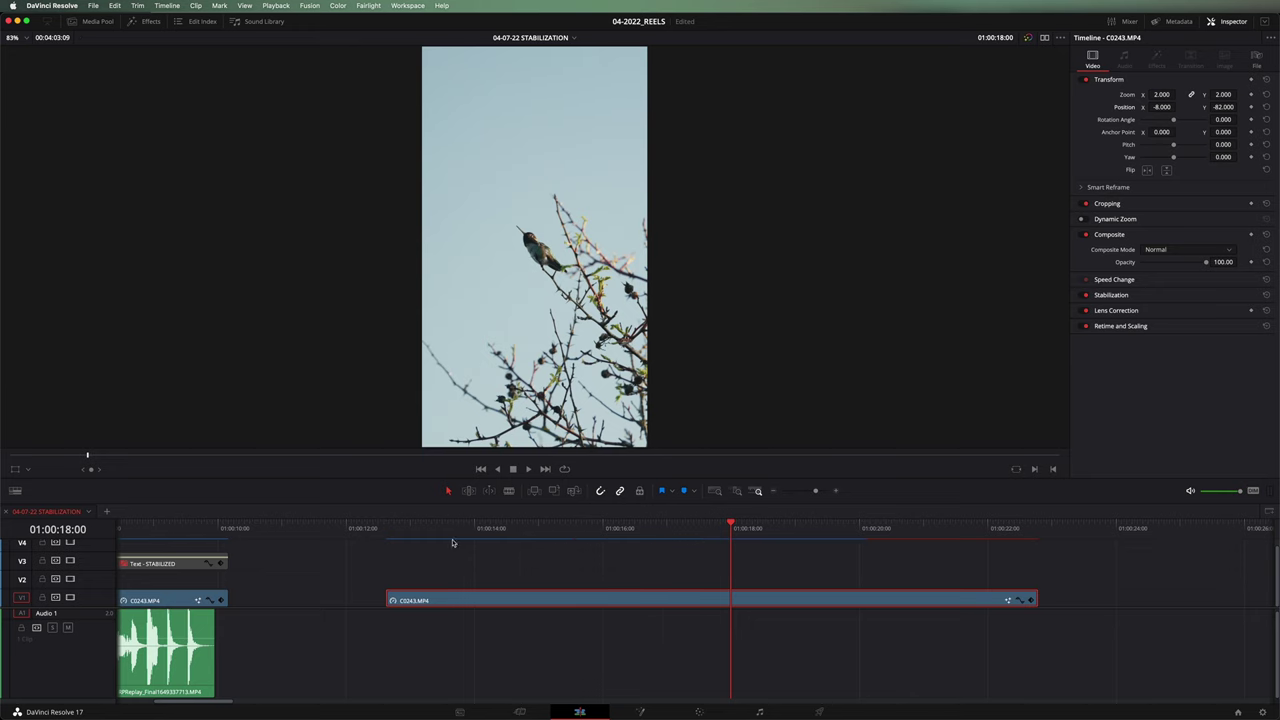
key("Up")
key("space")
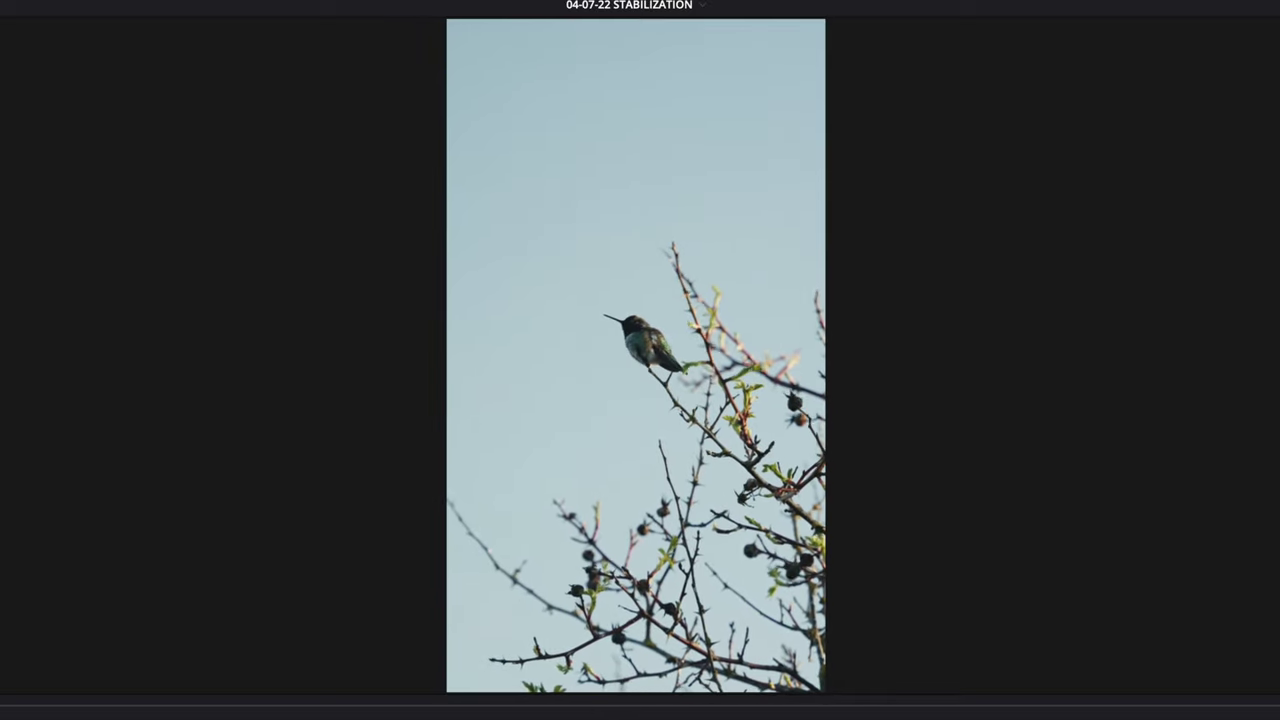
key("Escape")
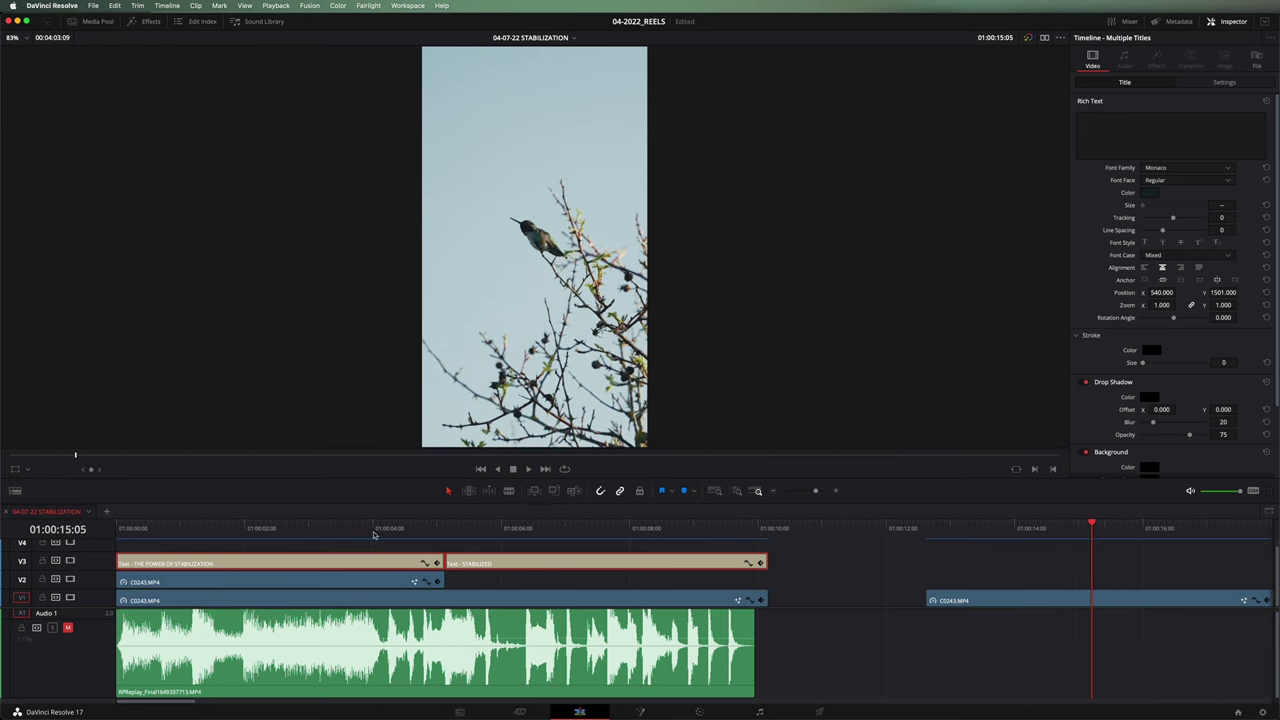
left_click_drag(352, 532, 276, 540)
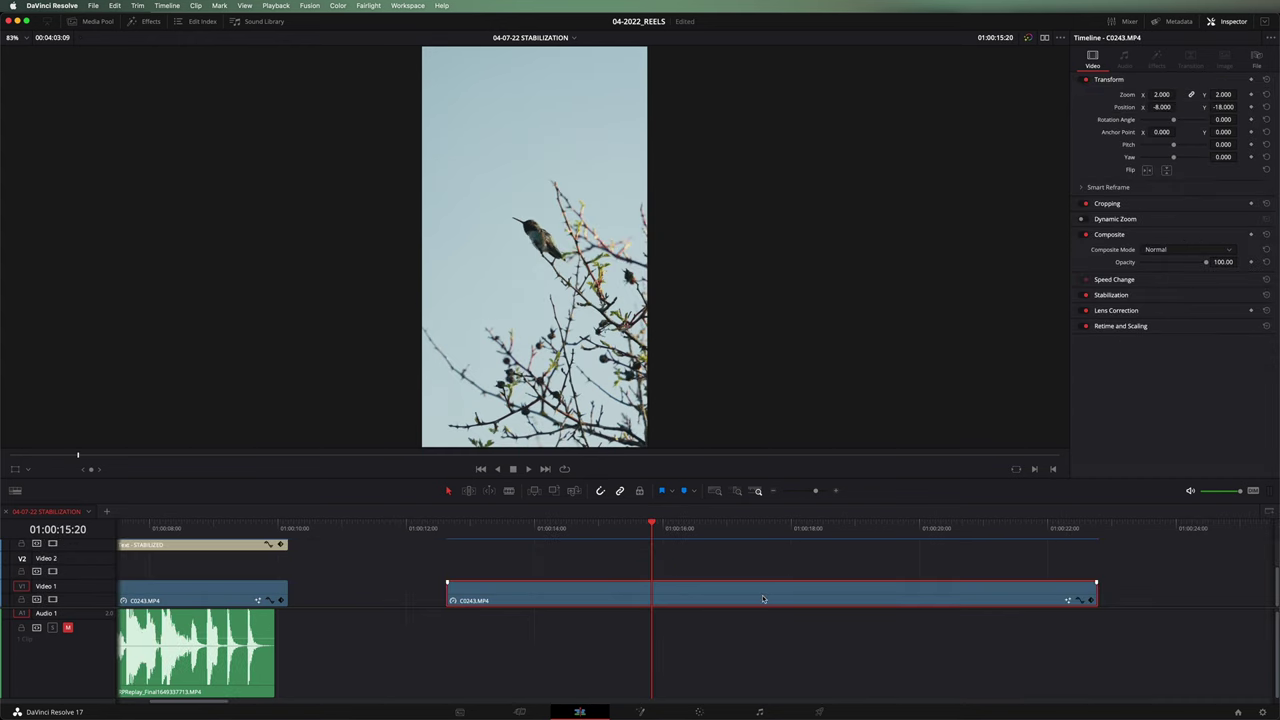
Step: Duplicate the clip onto the track above, trim its end, and open the copy in Fusion
left_click_drag(763, 598, 763, 598)
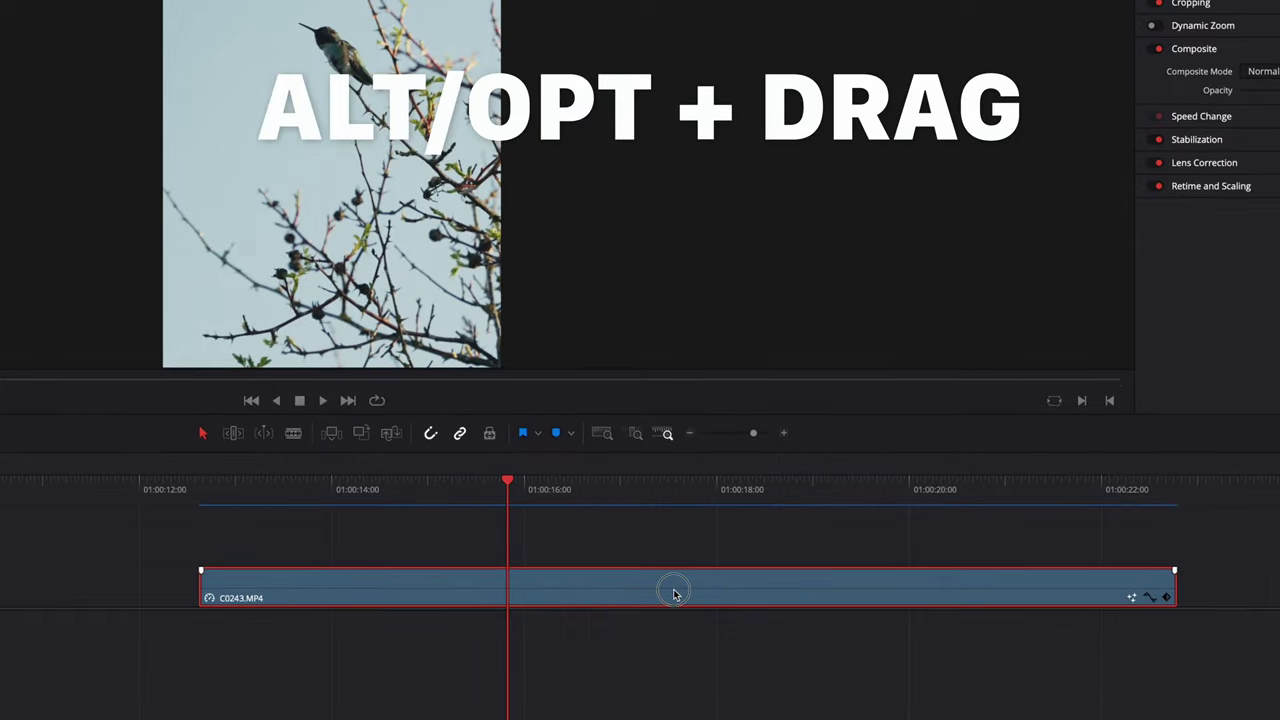
left_click_drag(673, 590, 667, 563)
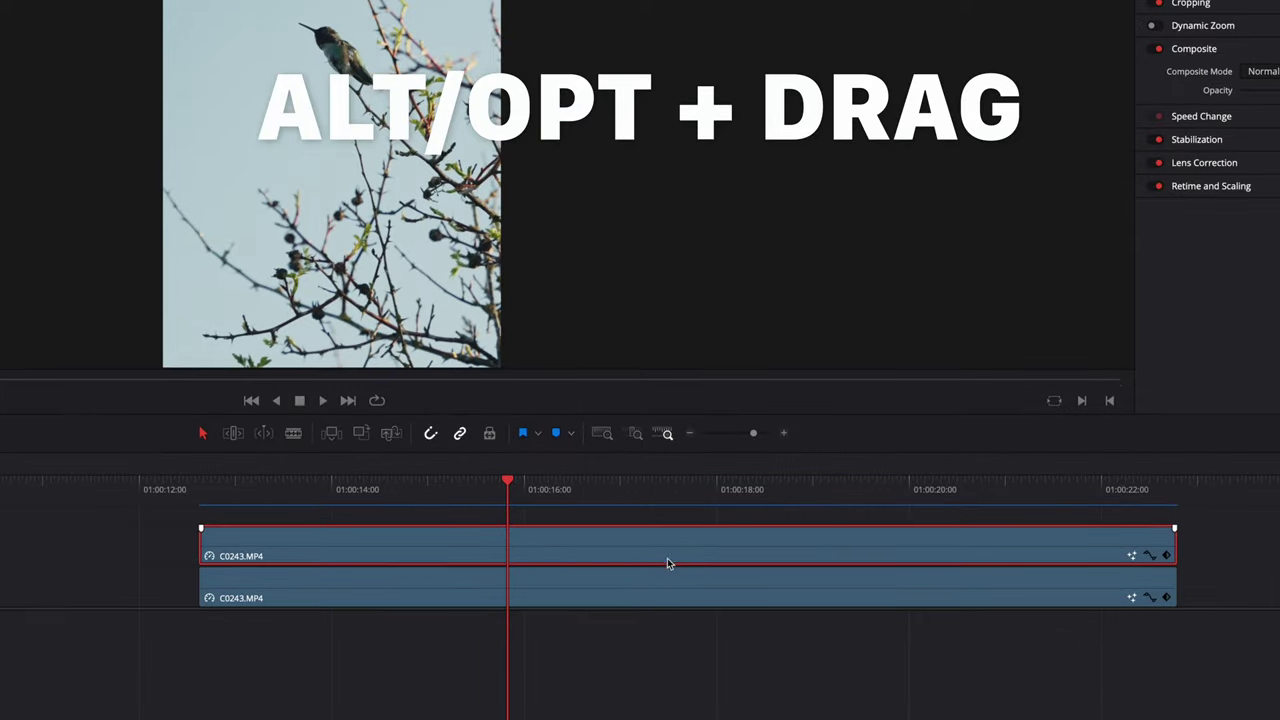
left_click_drag(1172, 529, 717, 533)
right_click(545, 545)
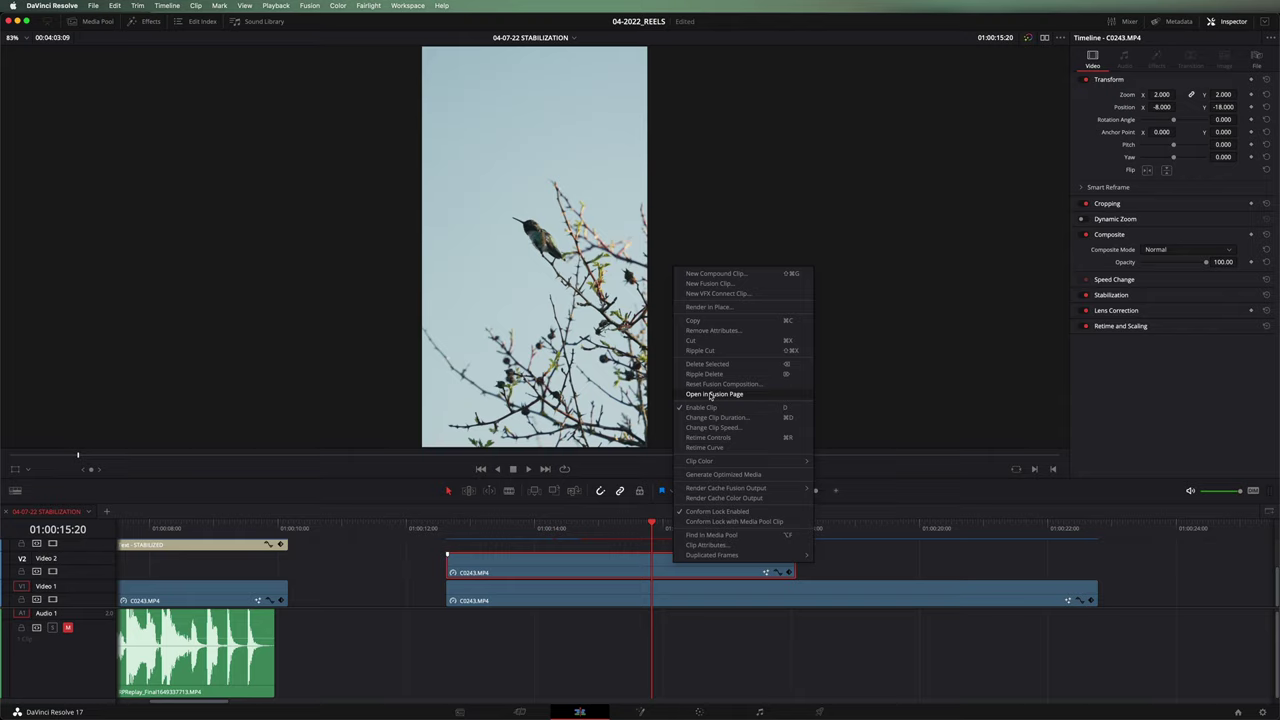
left_click(711, 396)
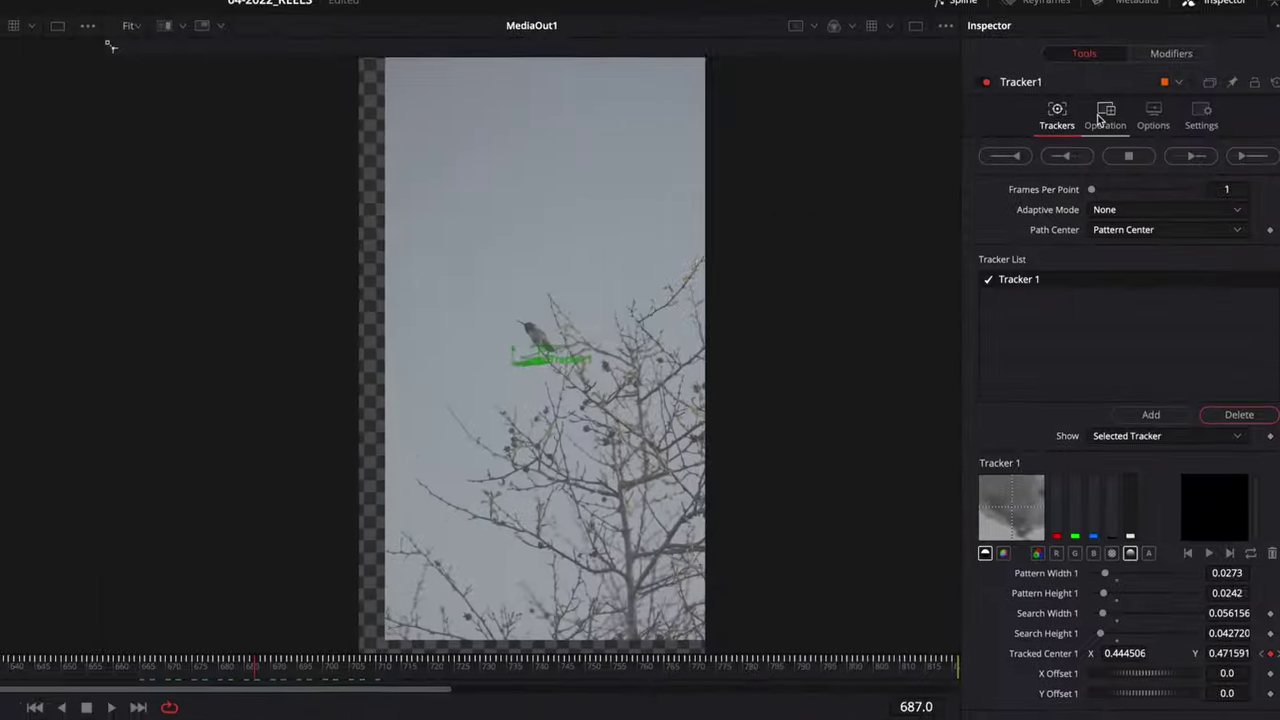
Step: Set the copy's Tracker1 merge to FG over BG and return to frame 495
left_click(1093, 121)
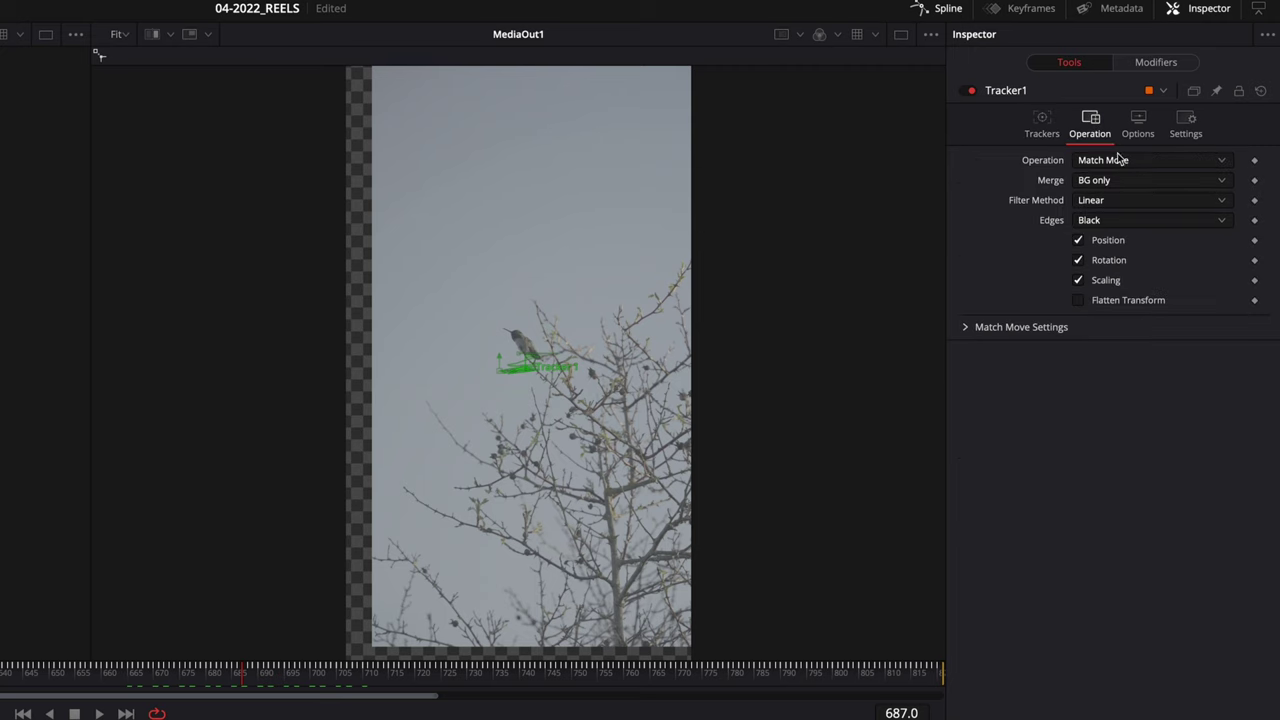
left_click(1148, 183)
left_click(1134, 236)
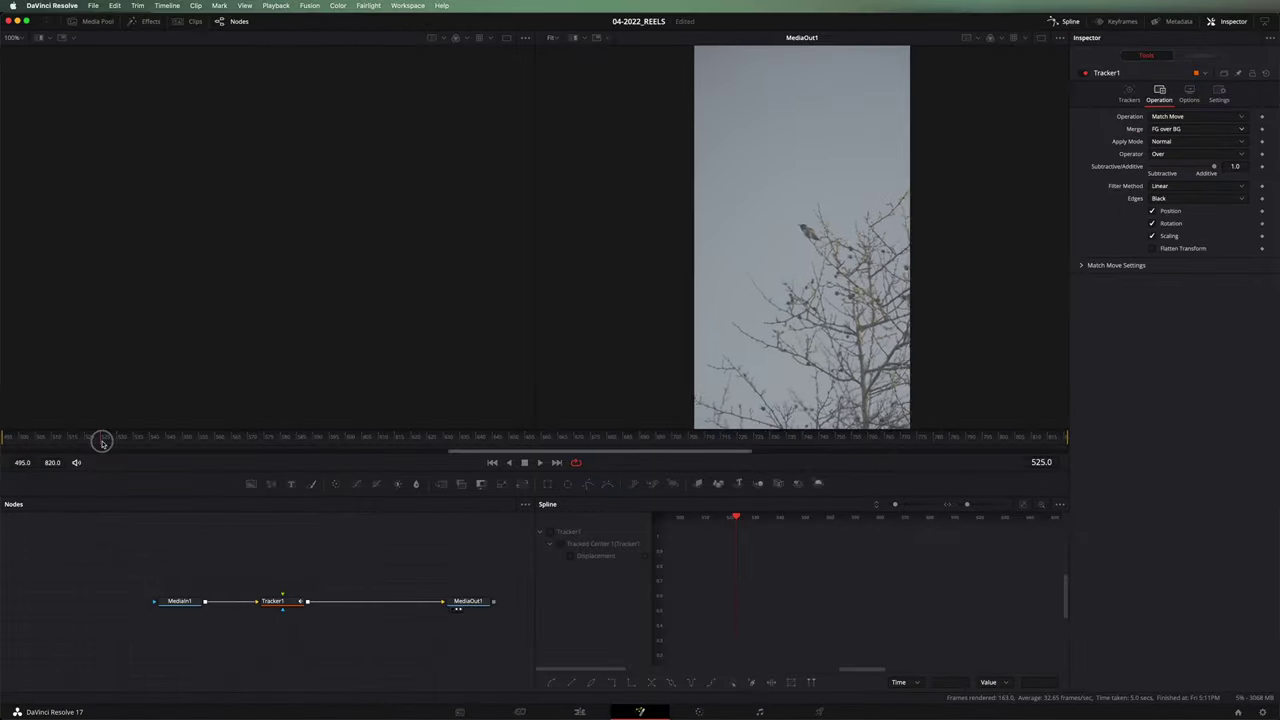
left_click_drag(100, 437, 5, 437)
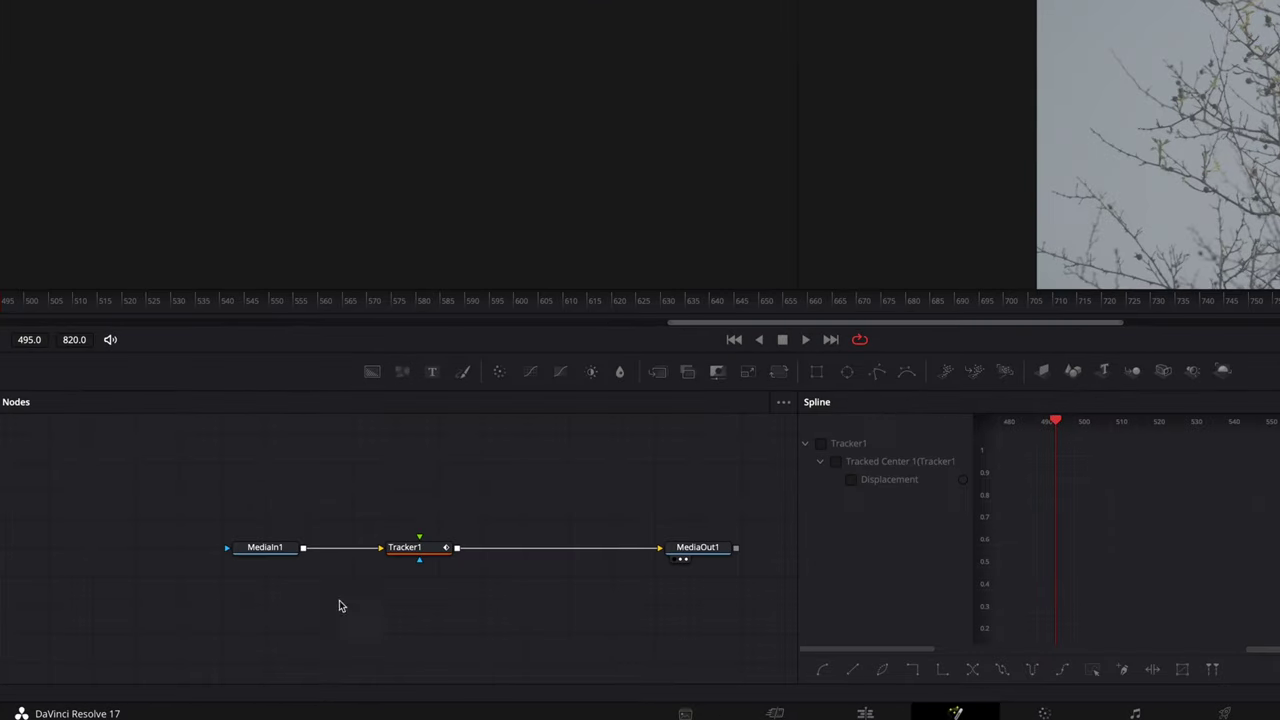
Step: Add a two-line 'Watch The Hummingbird' Text node in Monaco font with black colour
left_click(435, 375)
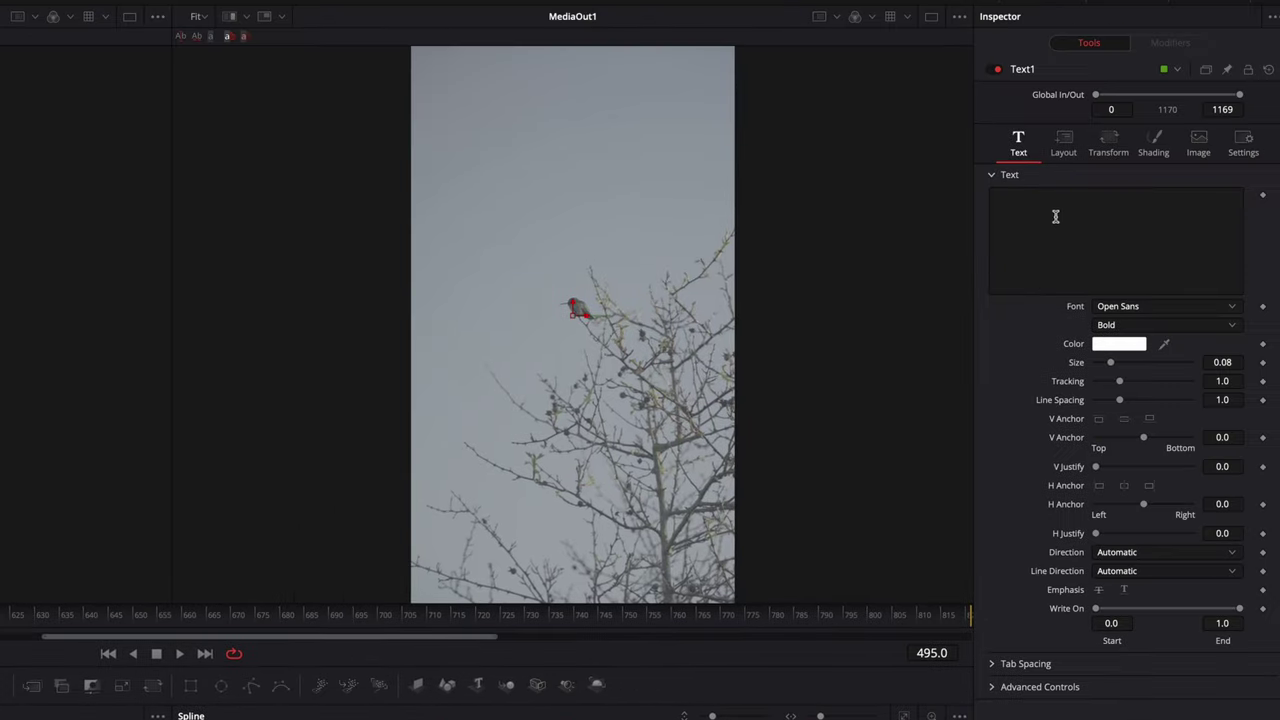
left_click(1039, 207)
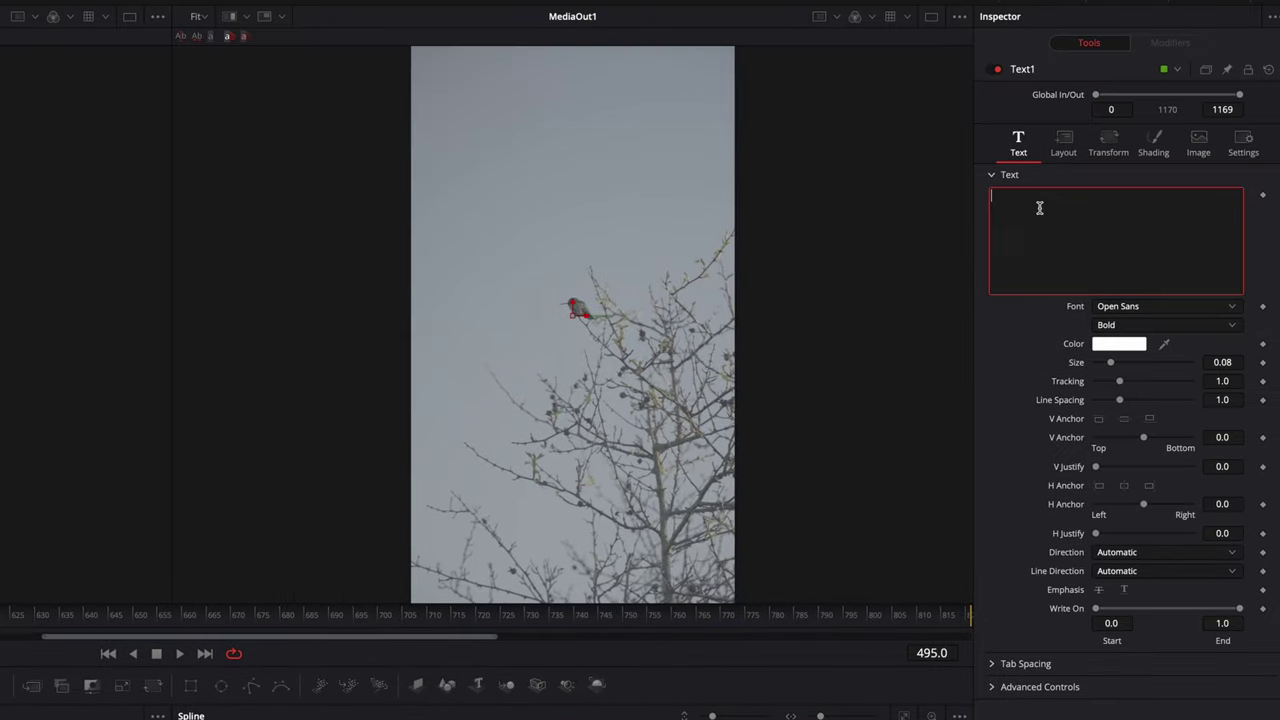
type("Watch The")
key("Return")
type("Hummingbird")
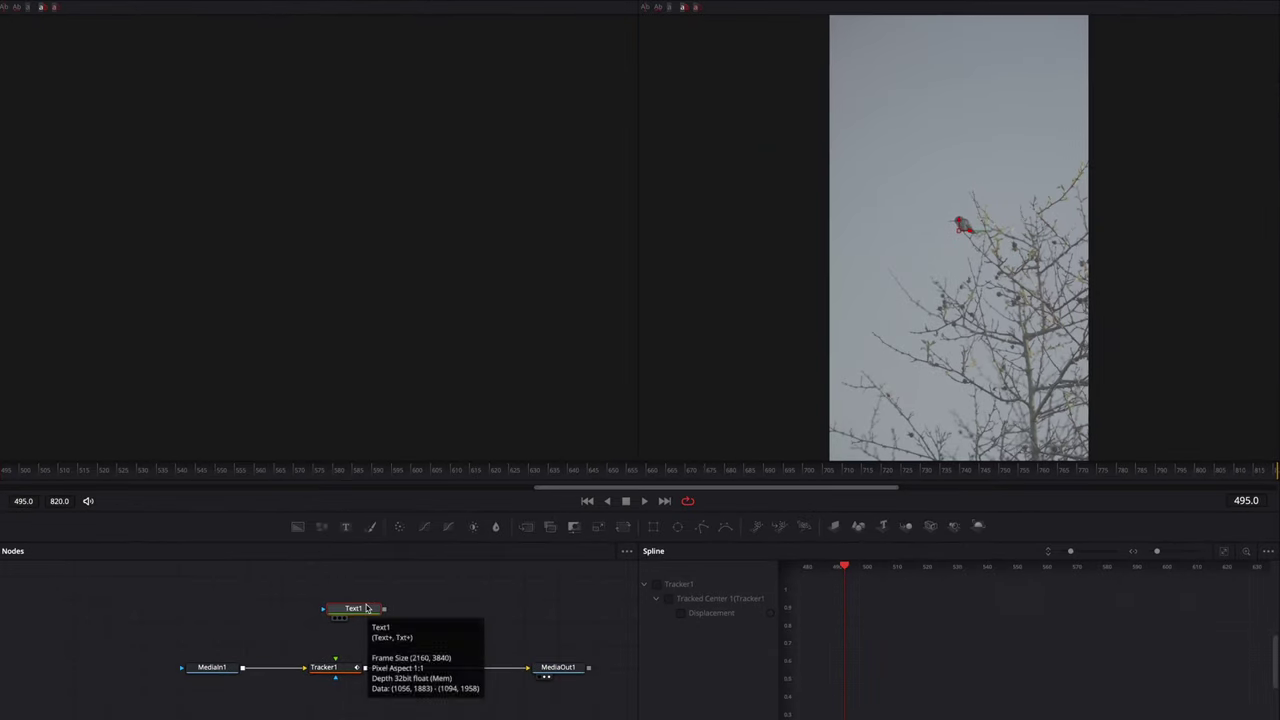
type("1")
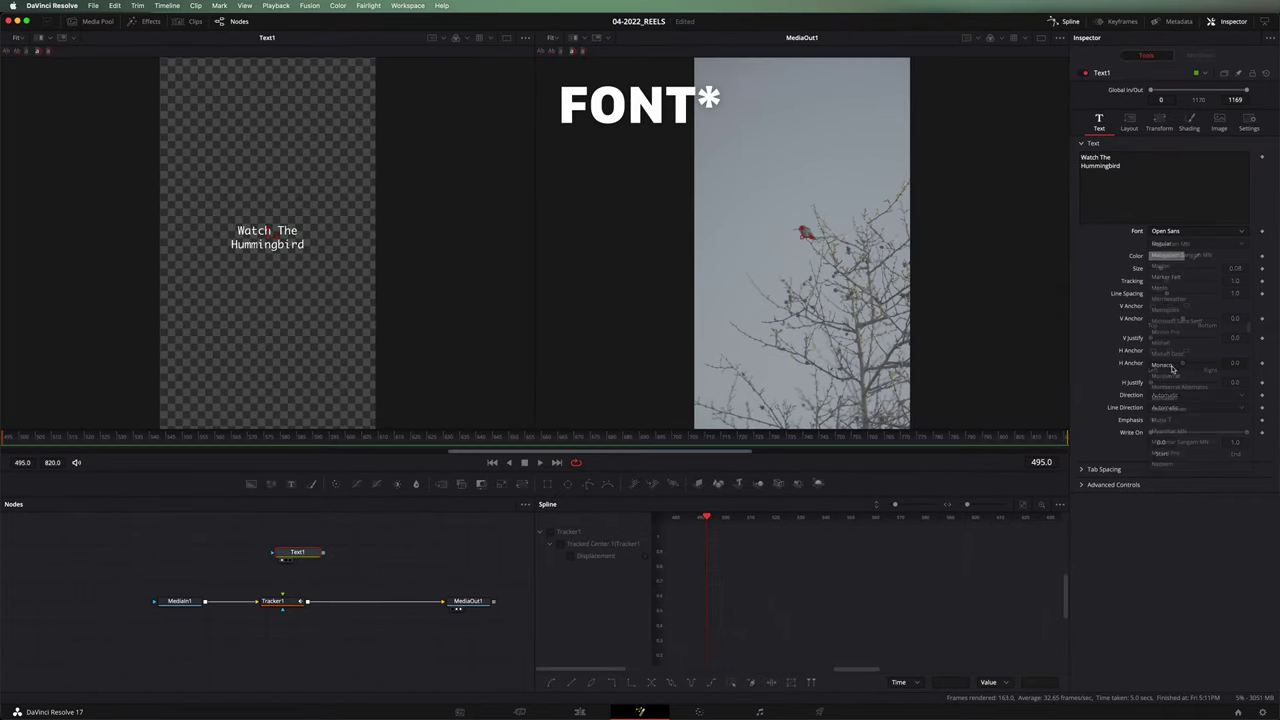
left_click(1166, 274)
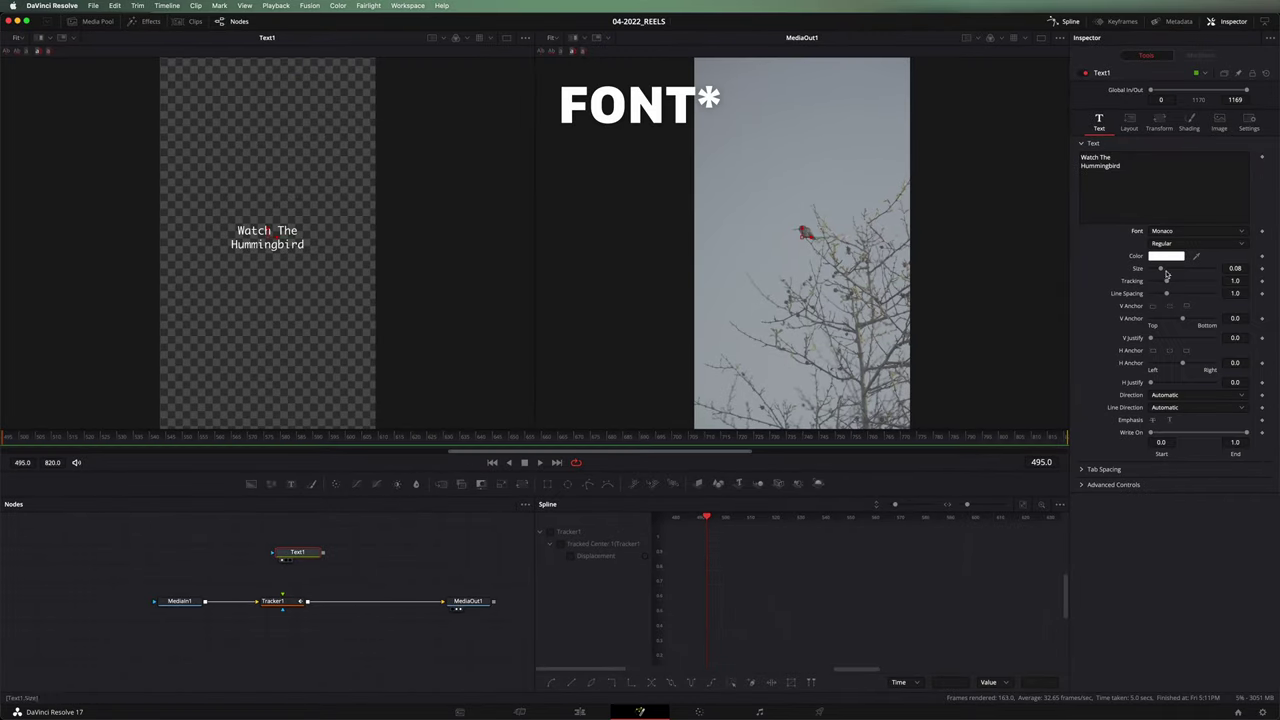
left_click(1166, 259)
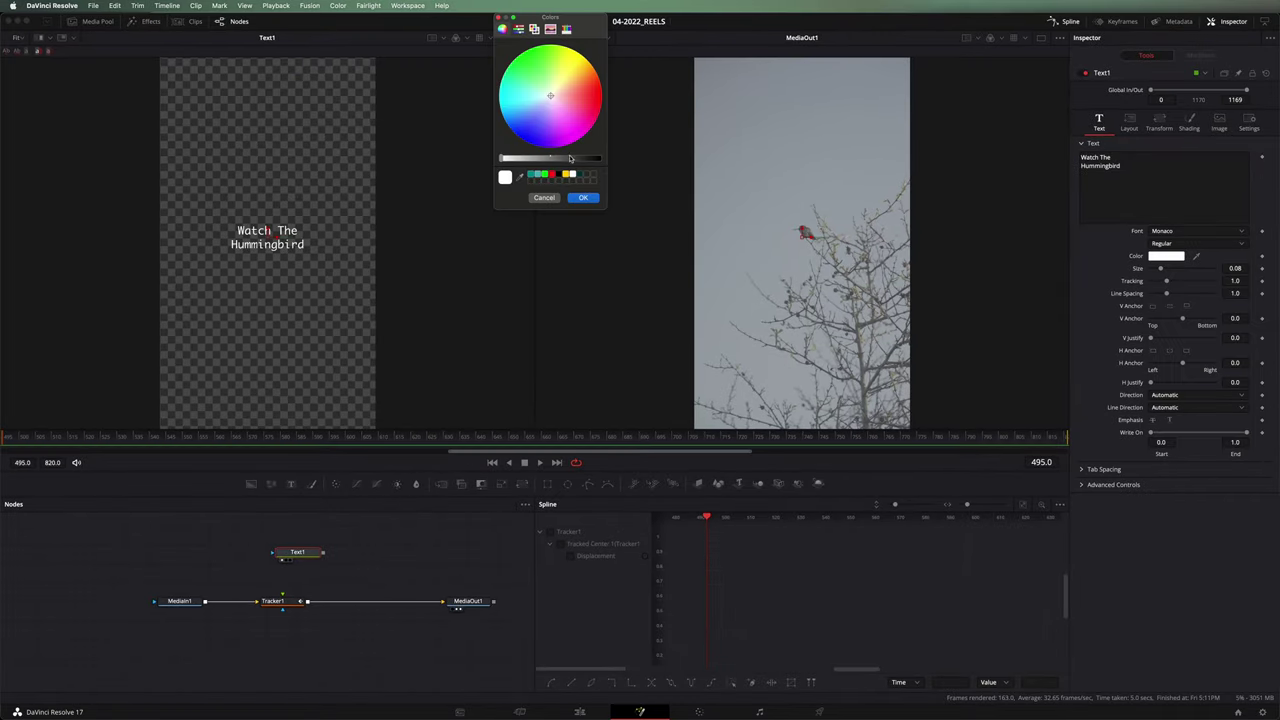
left_click(583, 197)
Step: Wire Text1 into Tracker1's foreground, nudge it up-left, and shrink Size to 0.0472
left_click_drag(294, 545, 290, 581)
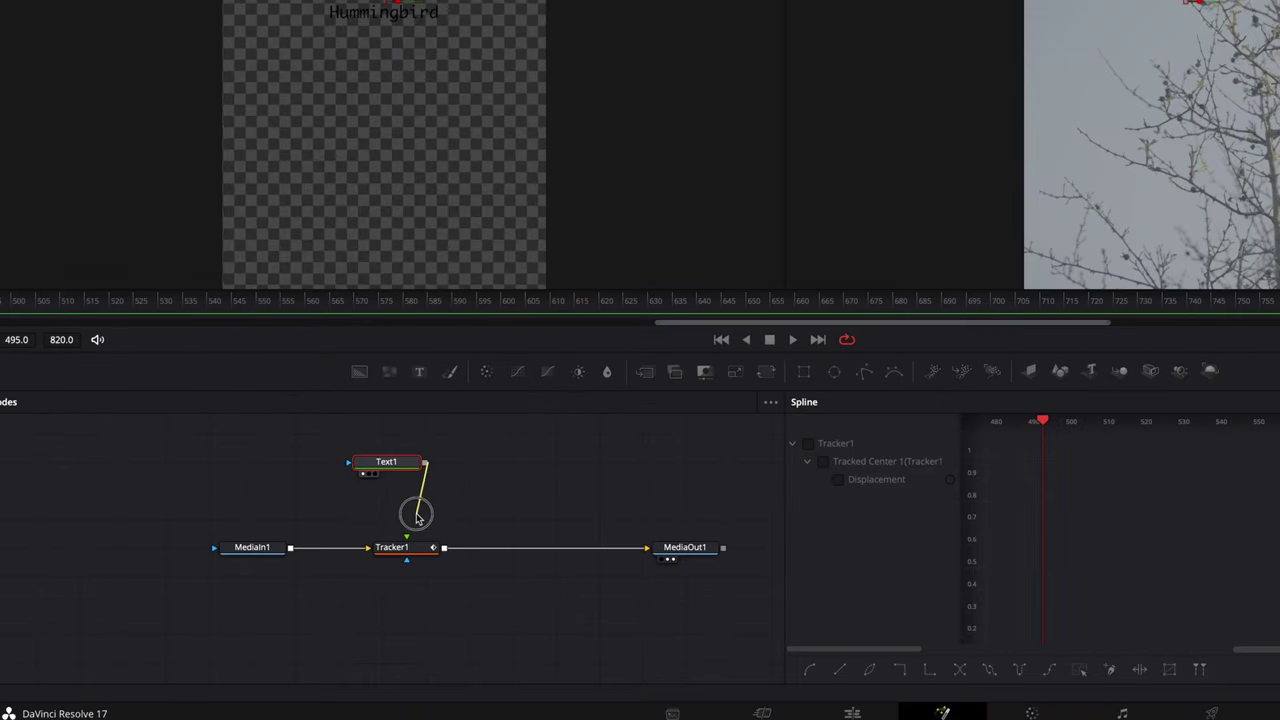
left_click_drag(418, 516, 407, 537)
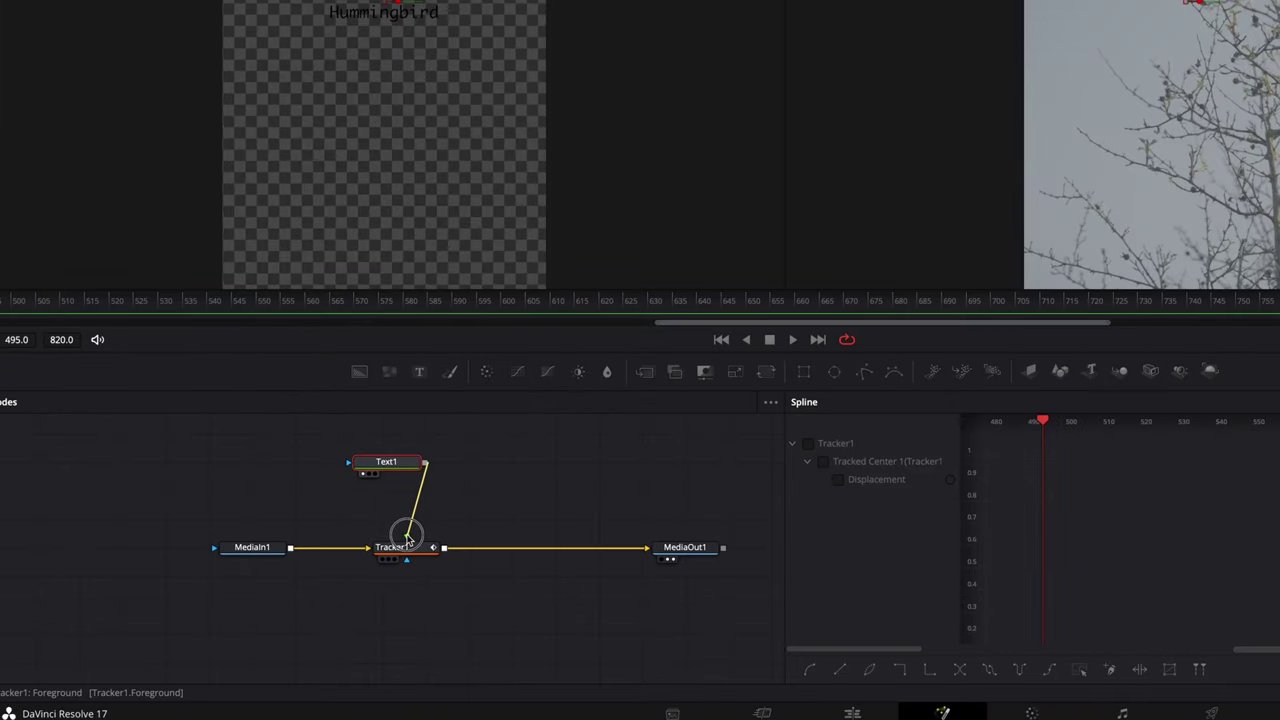
left_click_drag(407, 537, 406, 545)
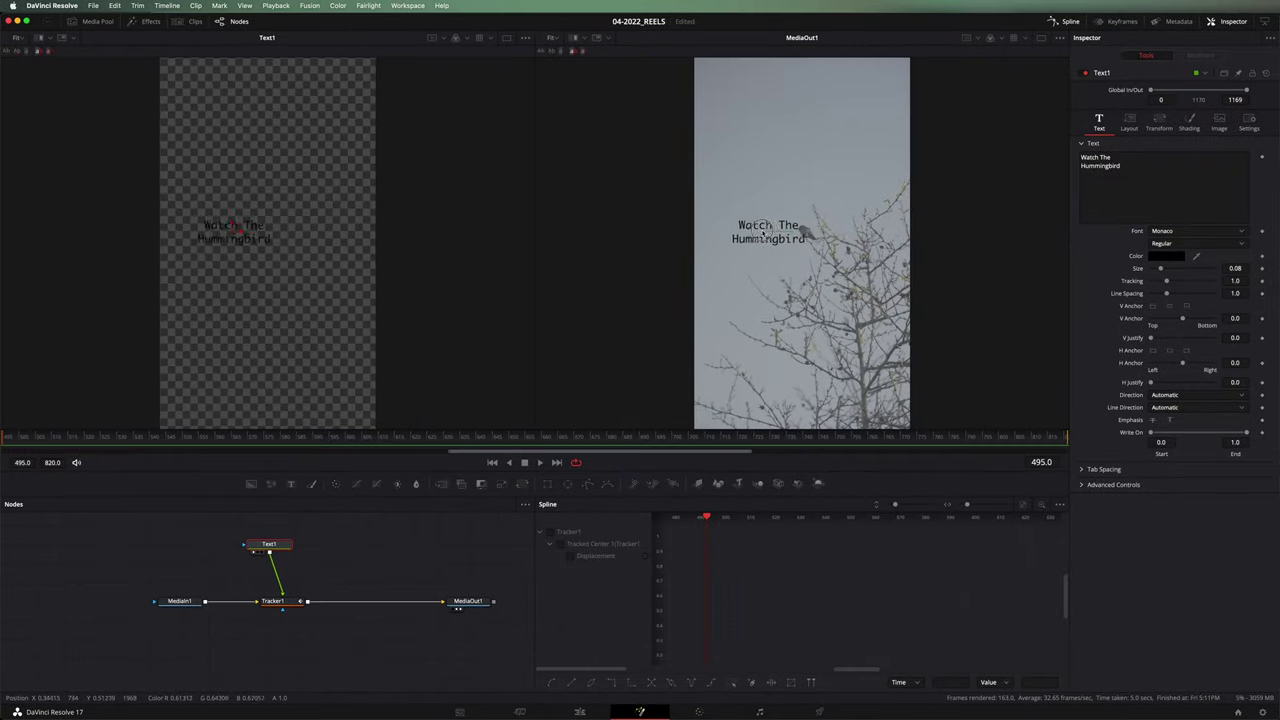
left_click_drag(762, 232, 751, 223)
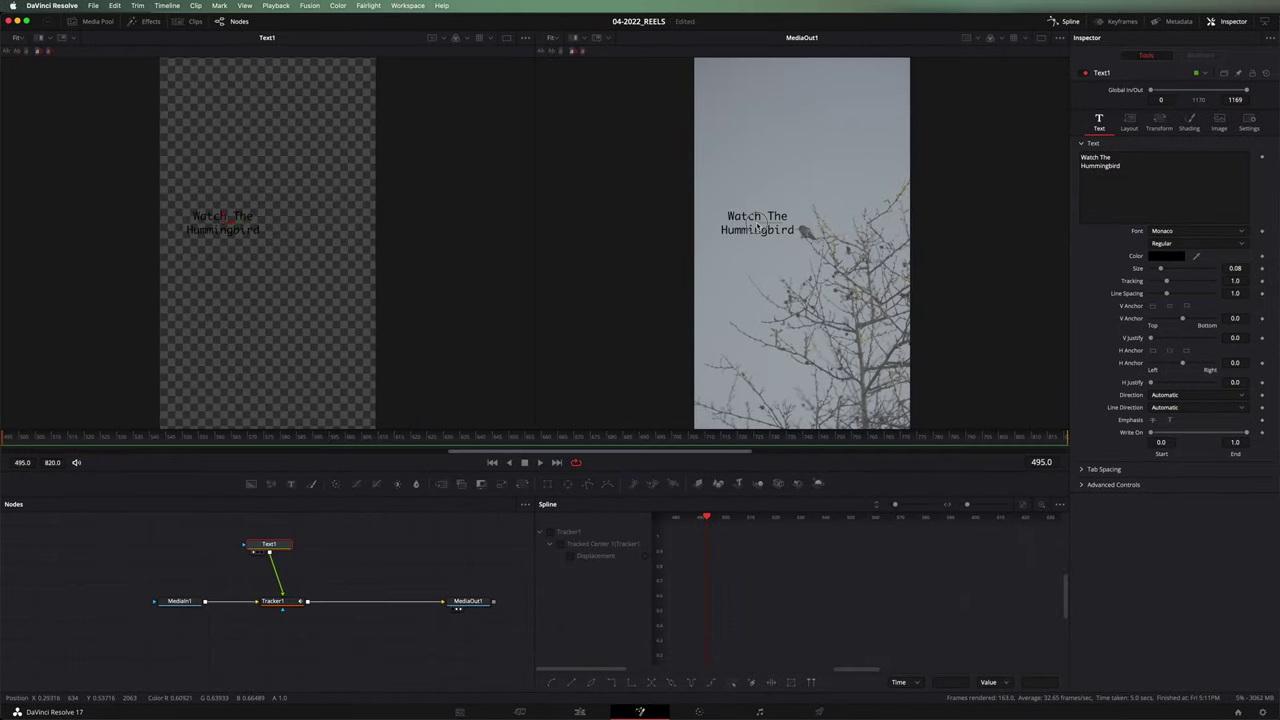
left_click_drag(1159, 270, 1155, 270)
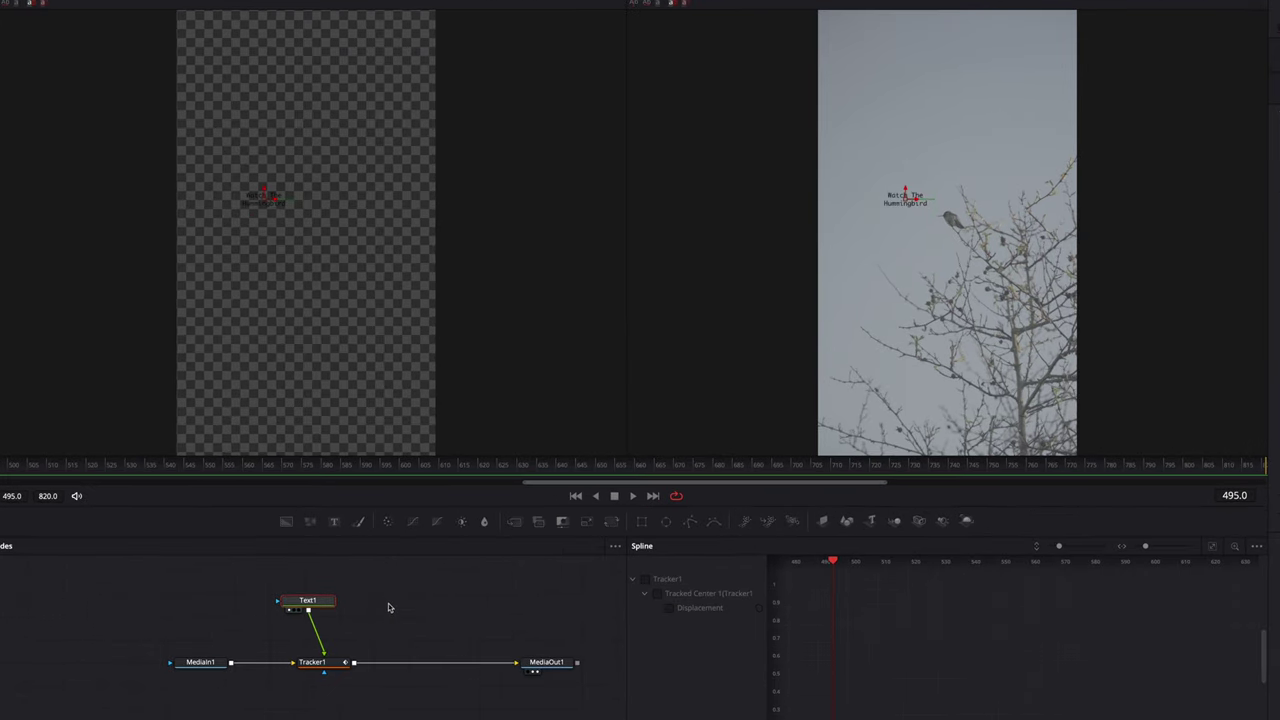
Step: Add a Background node with a Polygon arrow and give the arrow a Border Width outline
left_click(404, 607)
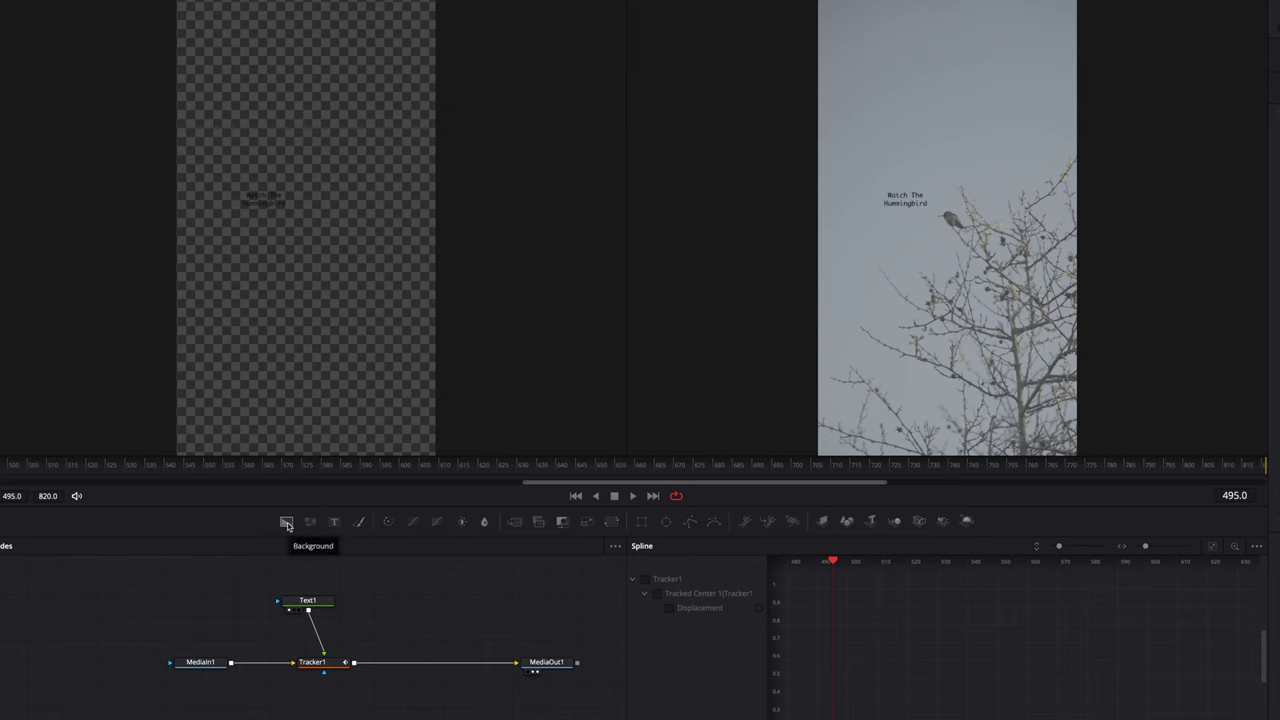
left_click_drag(286, 522, 399, 605)
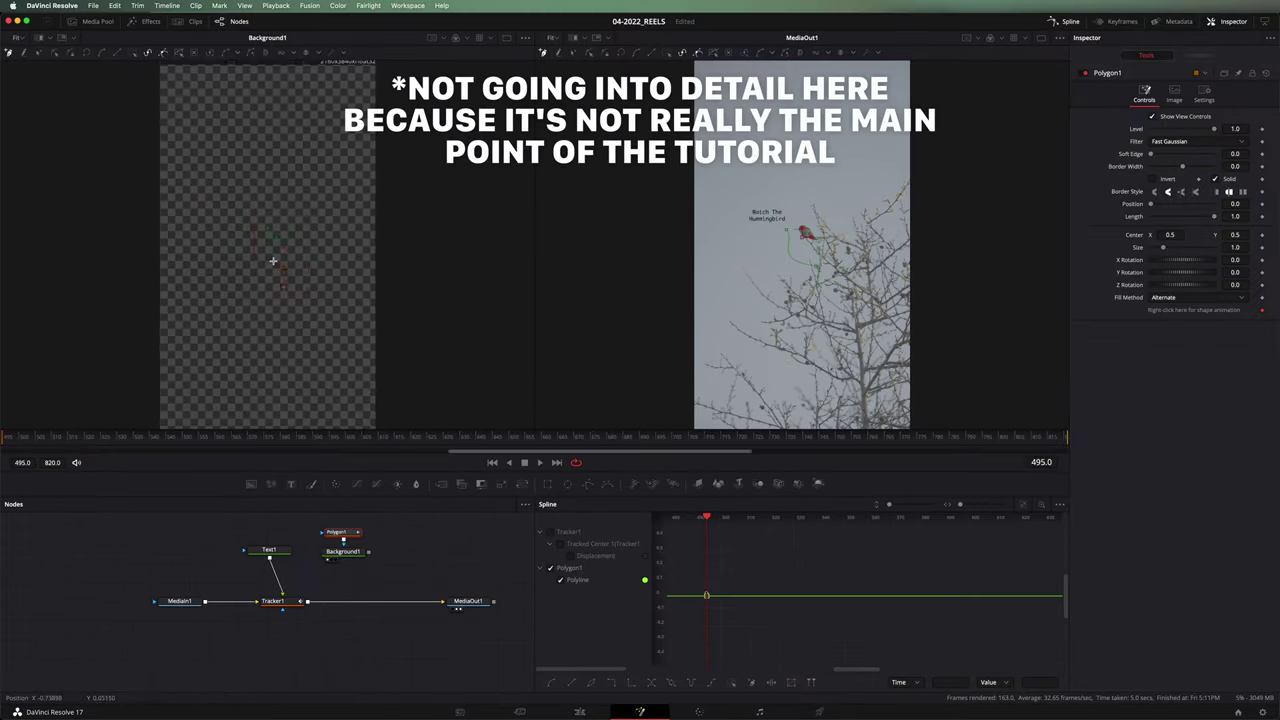
scroll(300, 276, "up", 3)
left_click_drag(1182, 166, 1185, 166)
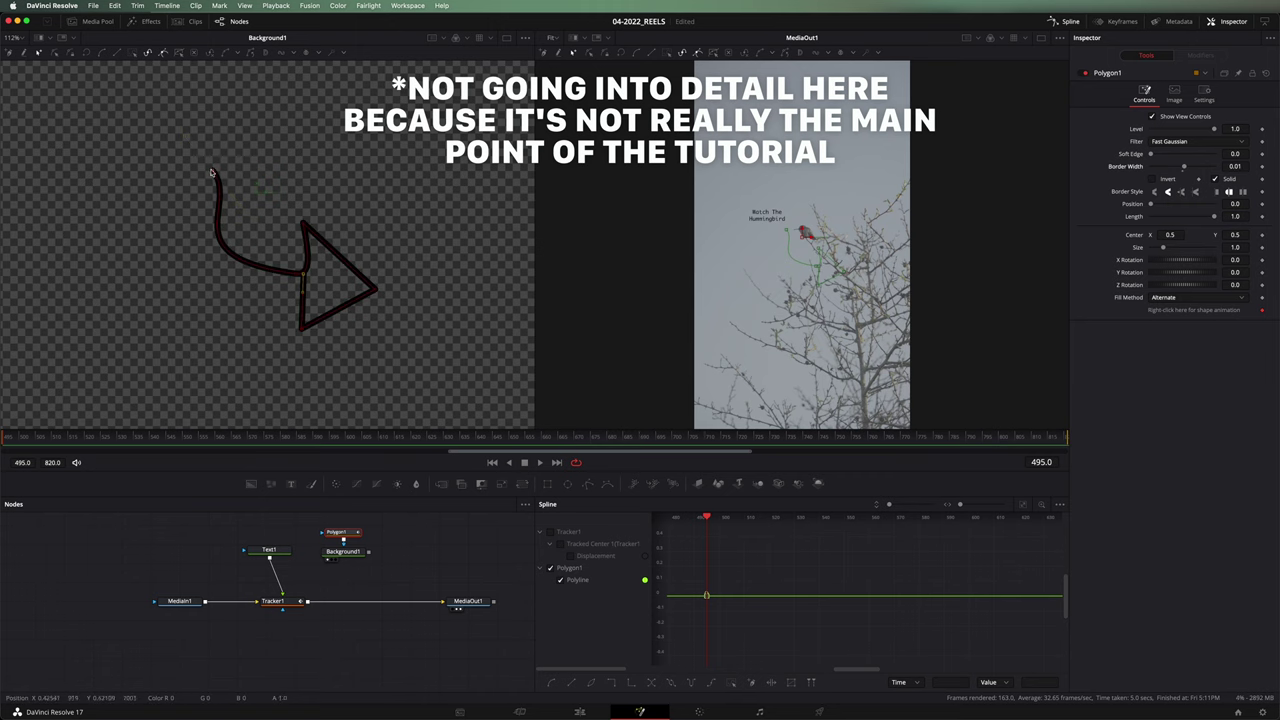
key("minus")
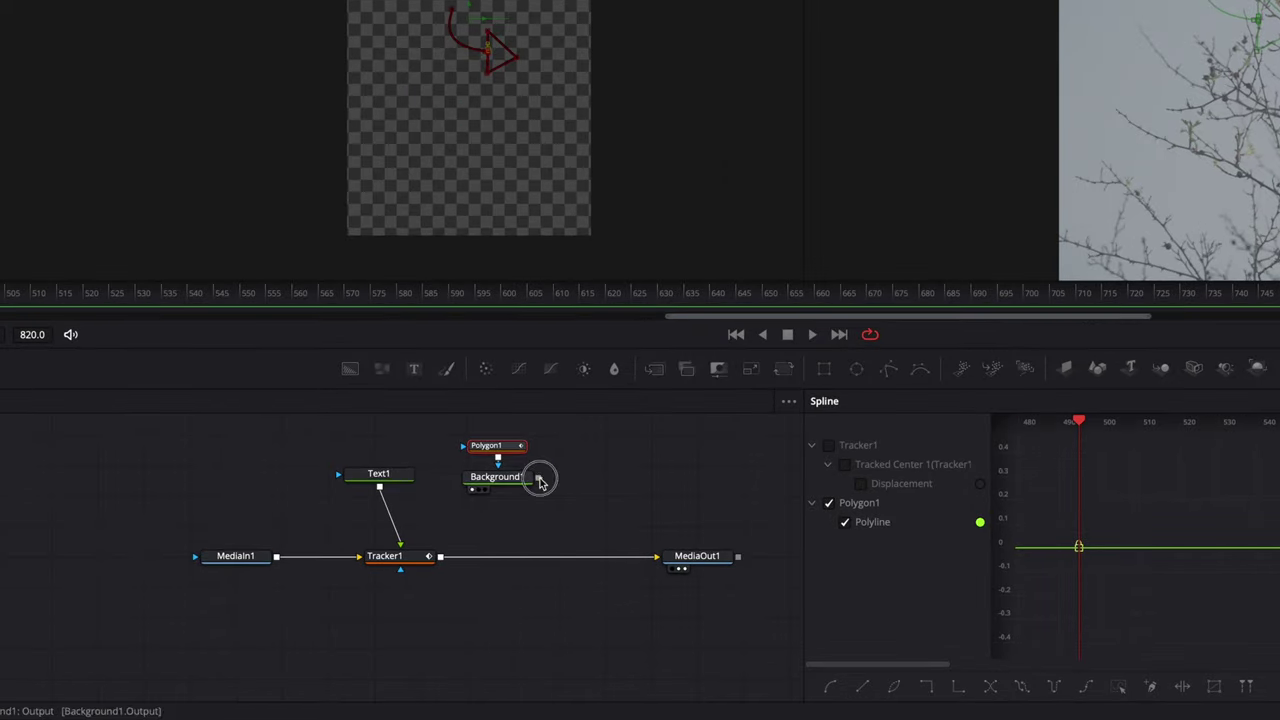
Step: Merge Background1 with Text1 into Merge1, shrink the arrow beside the bird, then select Tracker1
left_click_drag(369, 556, 273, 561)
left_click_drag(385, 494, 379, 478)
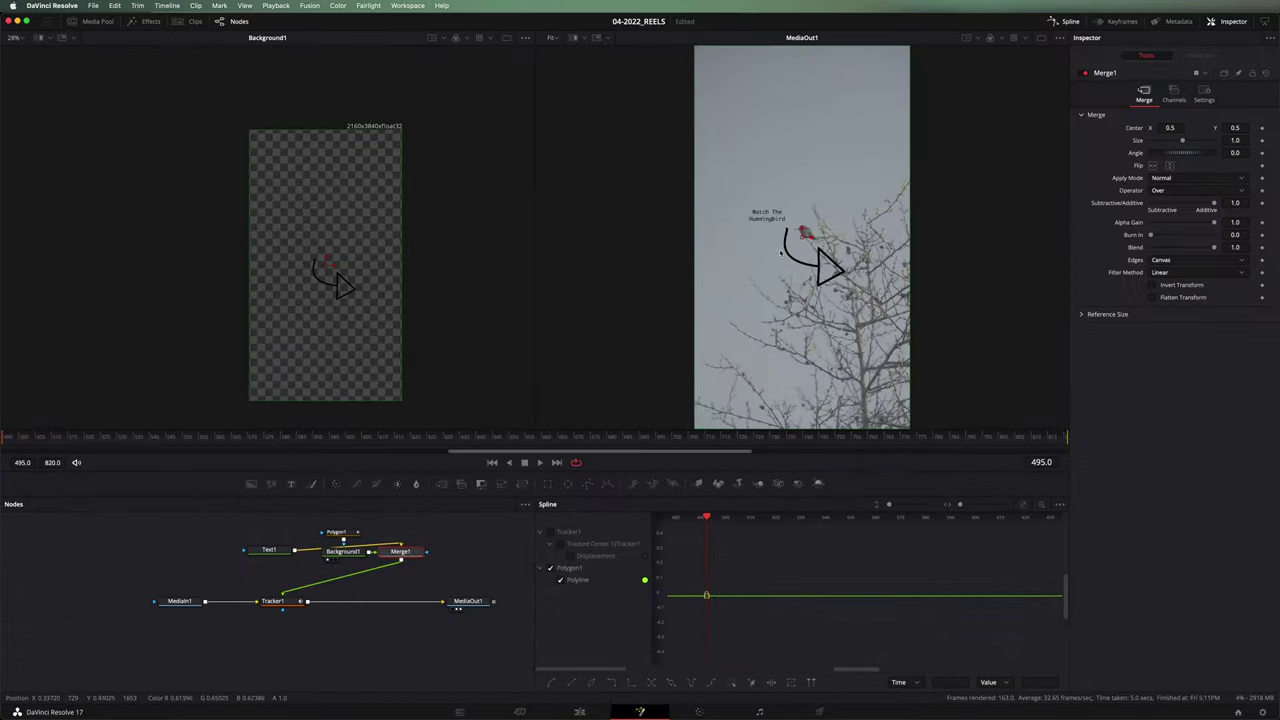
left_click(781, 253)
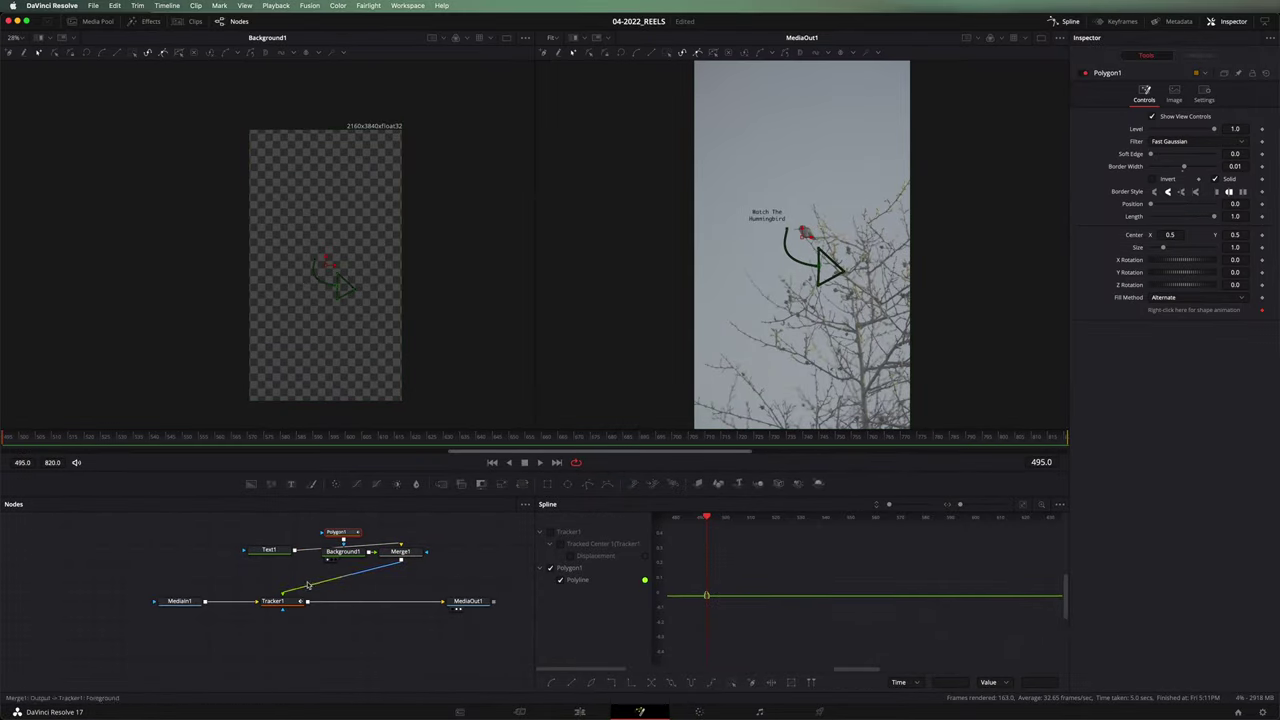
left_click_drag(1163, 247, 1152, 249)
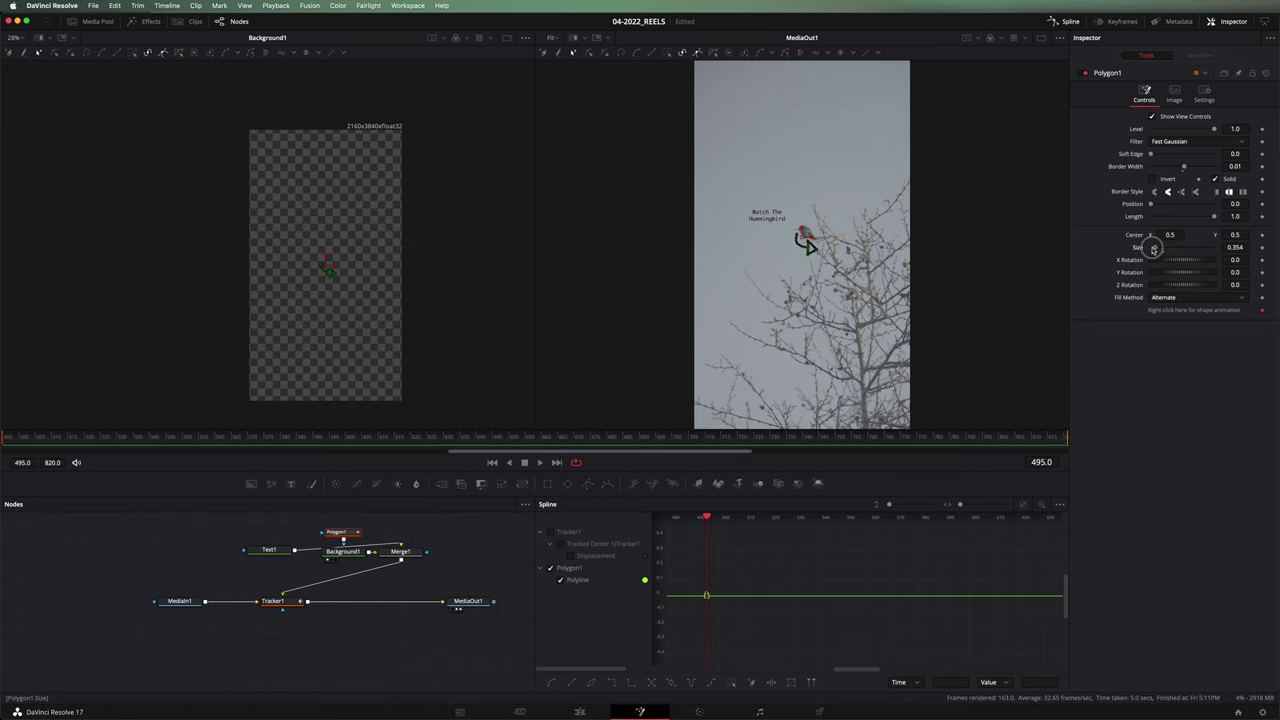
scroll(1233, 166, "down", 2)
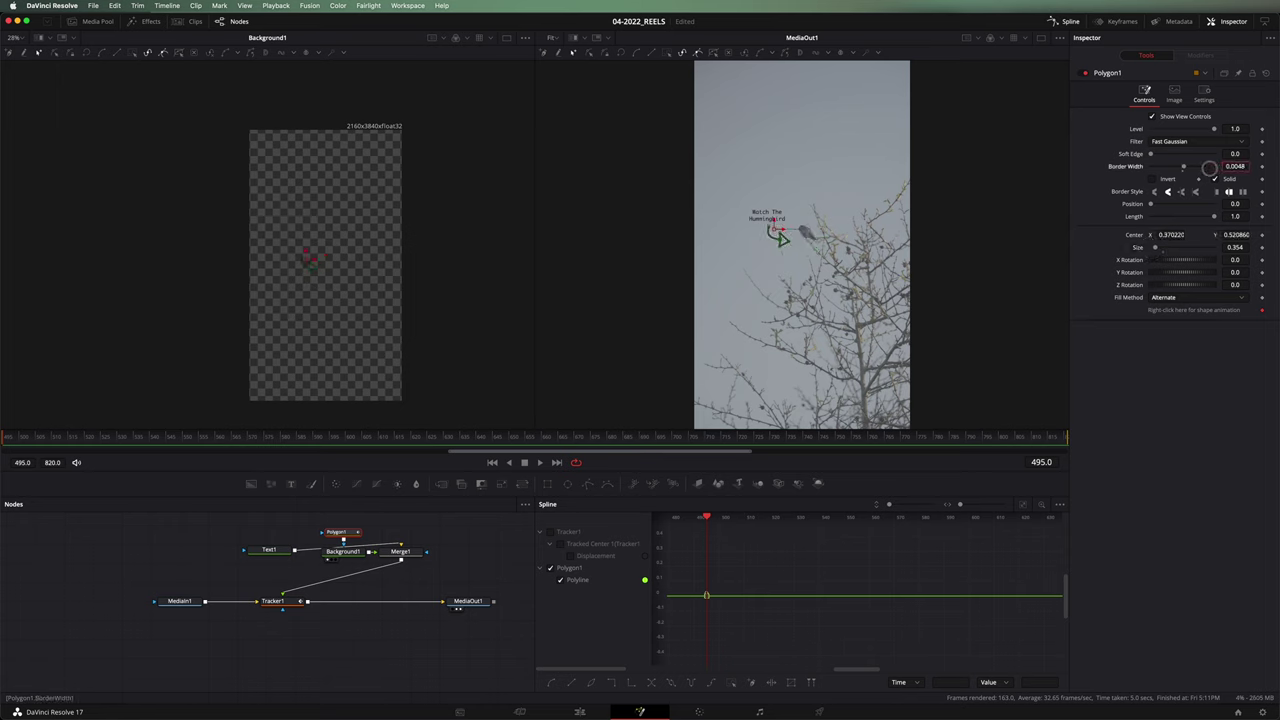
left_click(266, 552)
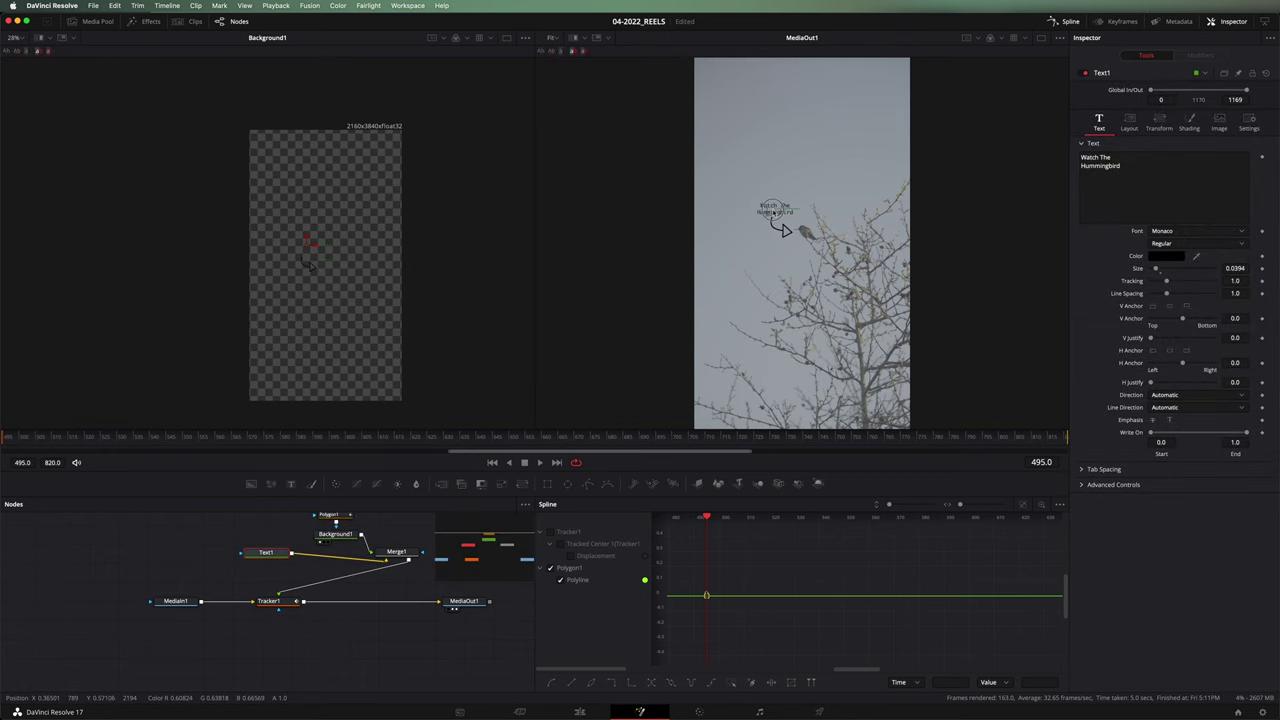
left_click(296, 601)
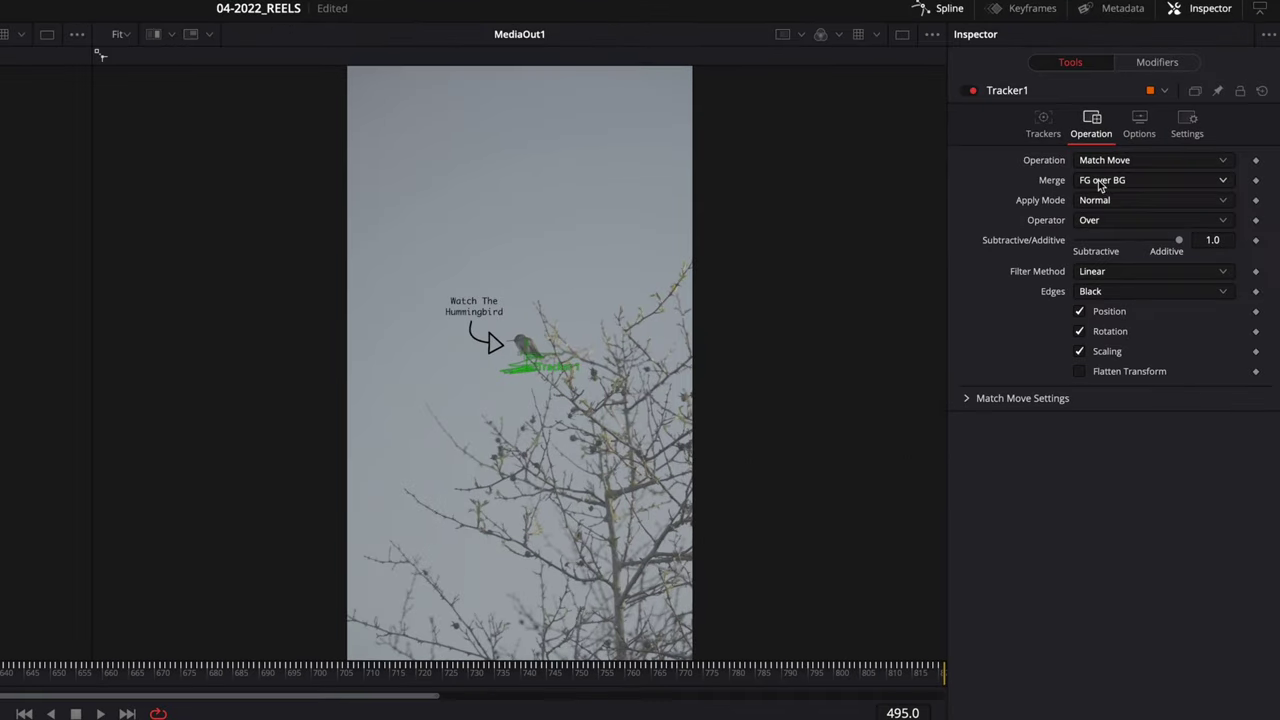
left_click(1088, 186)
left_click(1100, 200)
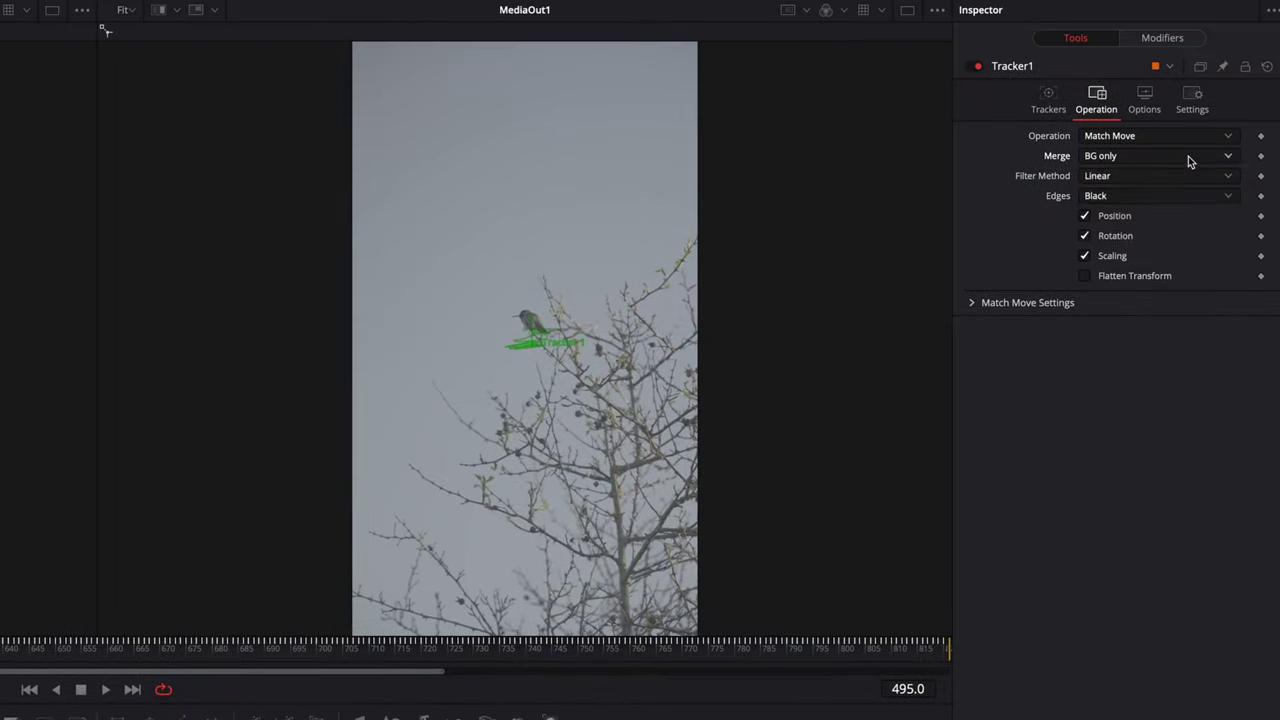
left_click(1189, 157)
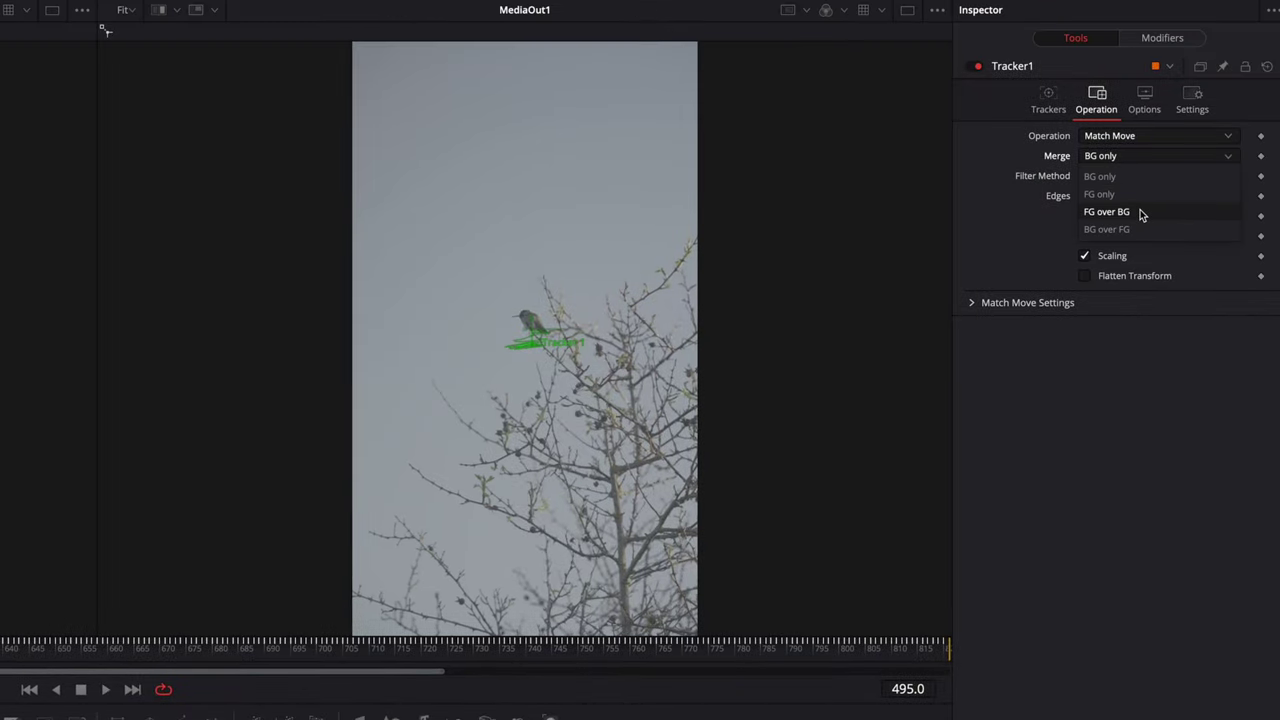
left_click(1107, 212)
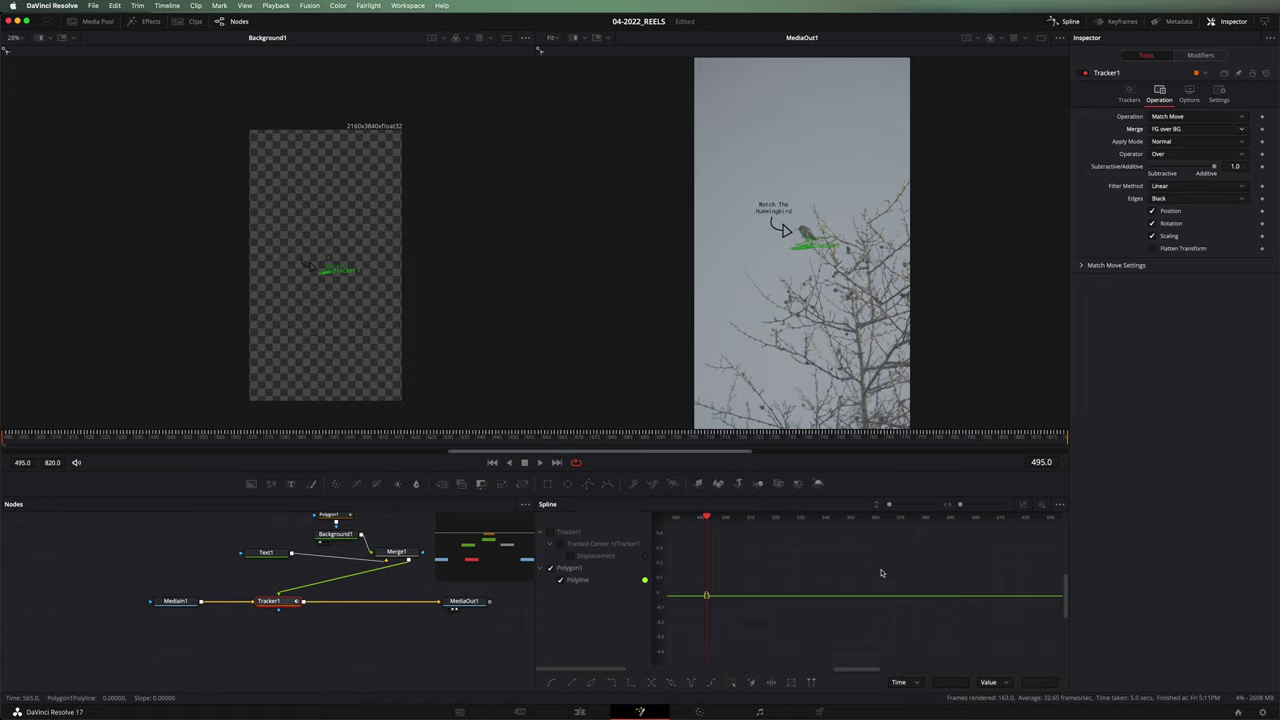
Step: On the Edit page, jump to the V2 clip start and play the stabilized section
left_click(580, 712)
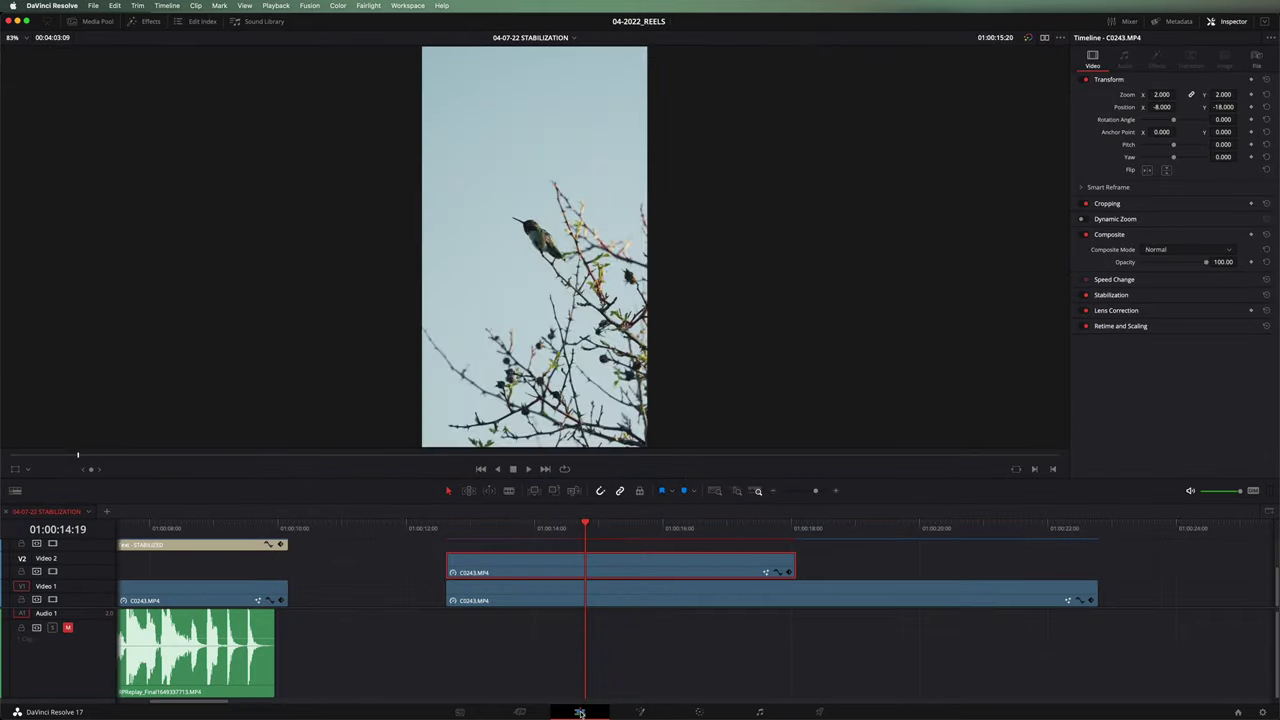
key("Up")
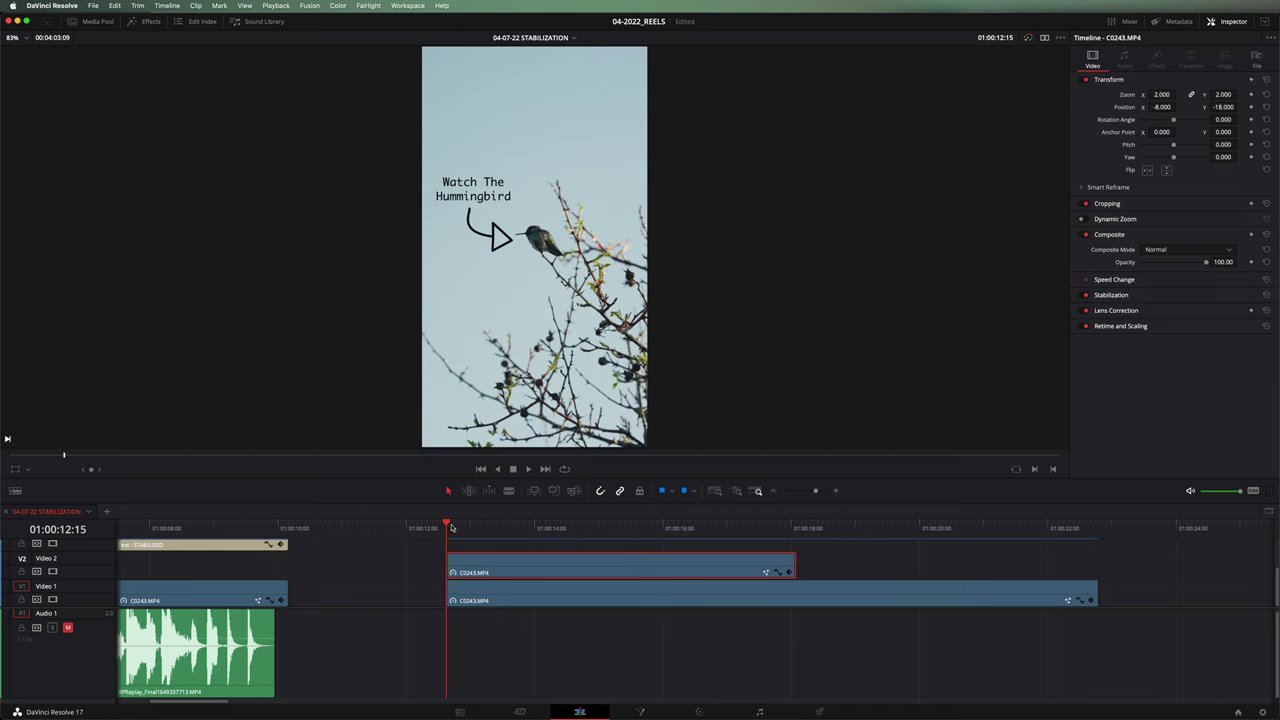
key("space")
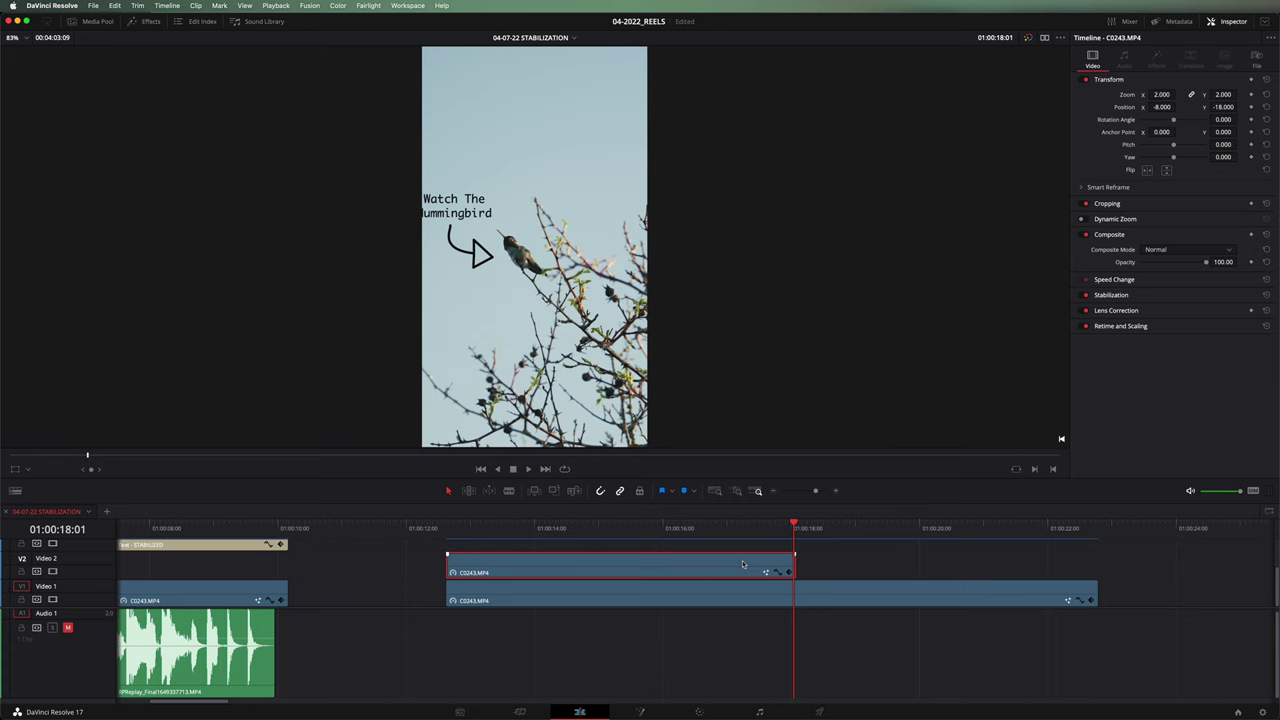
Step: Compare layers at the cut with lowered opacity, move the clip to 76, 65, restore Opacity to 100
left_click(823, 603)
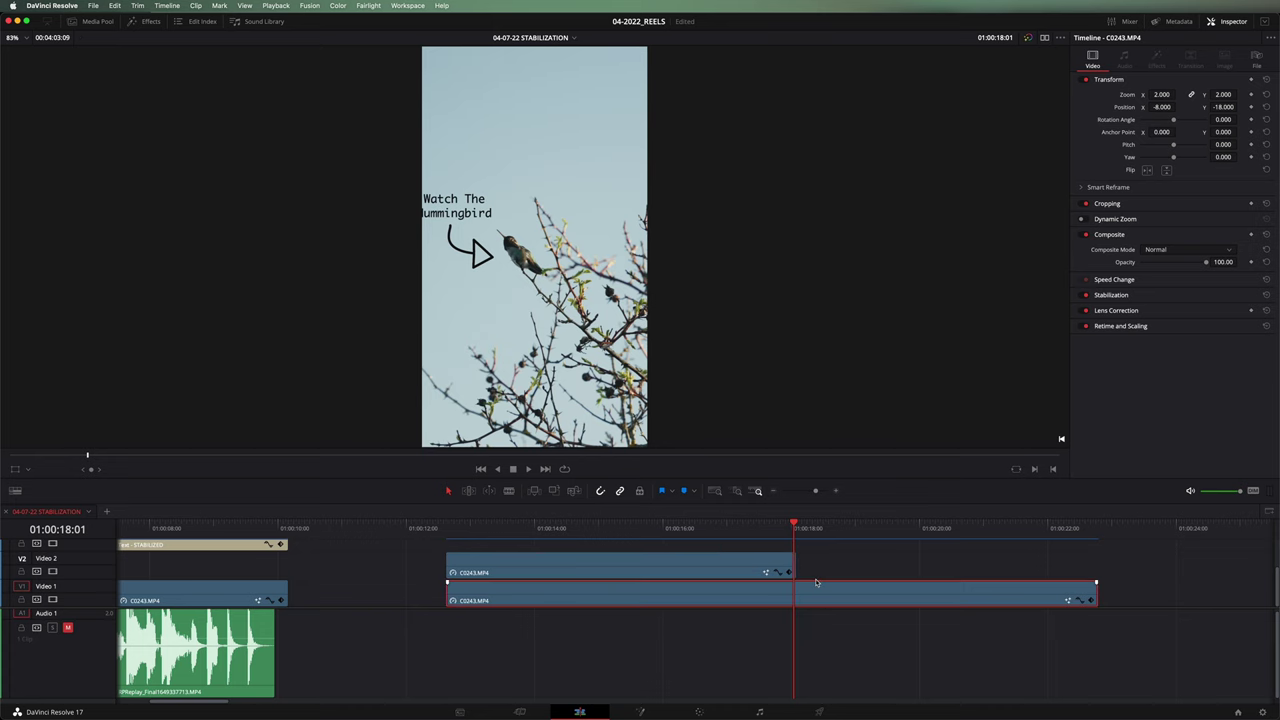
key("Right")
key("Left")
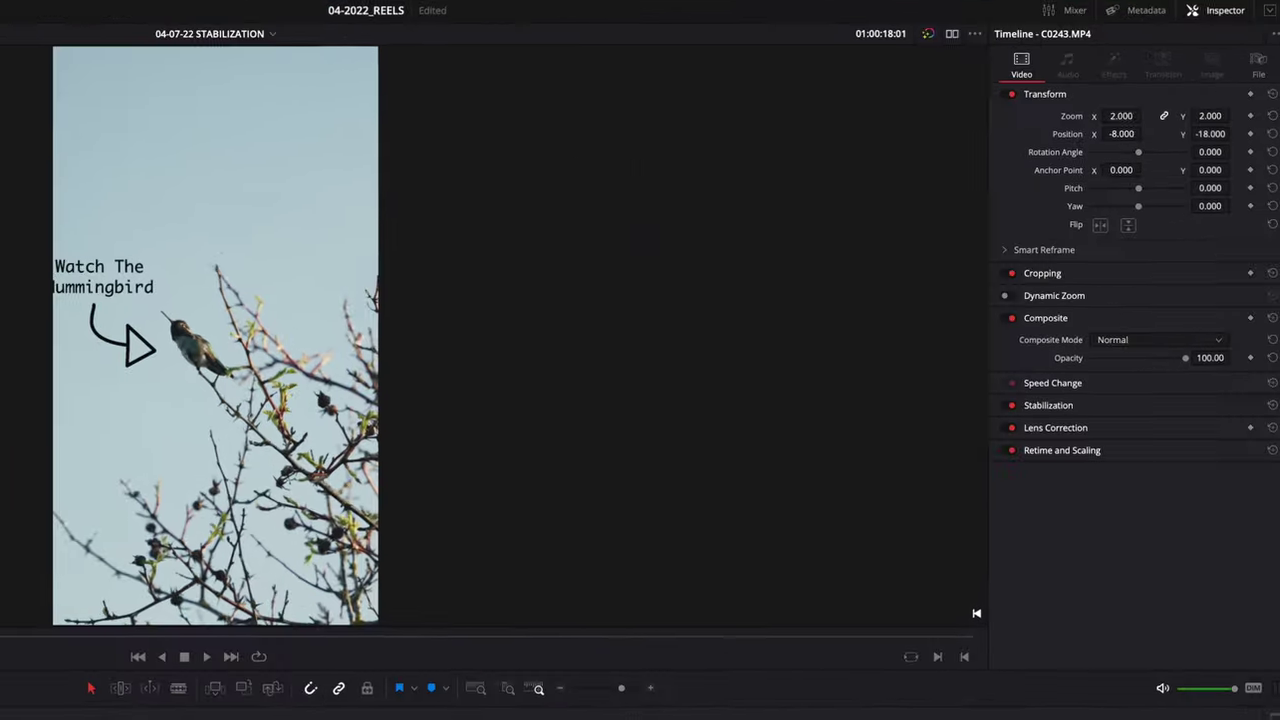
left_click_drag(1206, 262, 1172, 264)
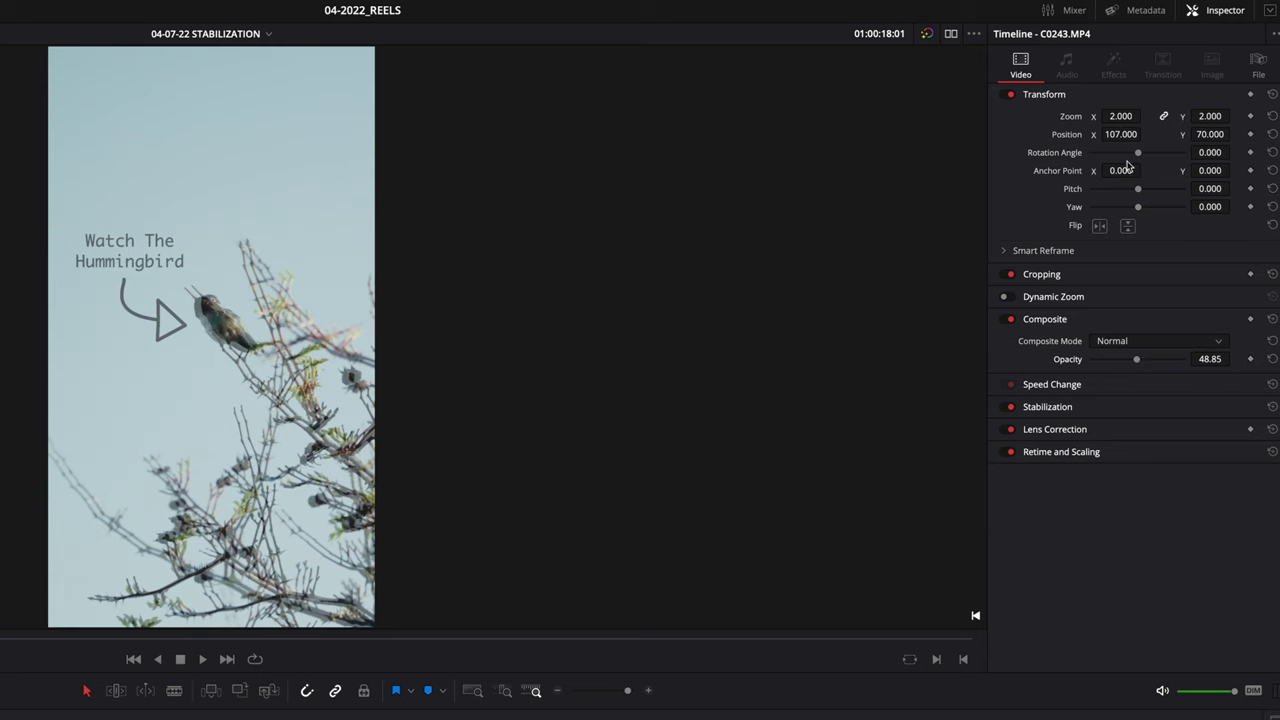
left_click_drag(1125, 137, 1105, 139)
left_click_drag(1210, 134, 1200, 135)
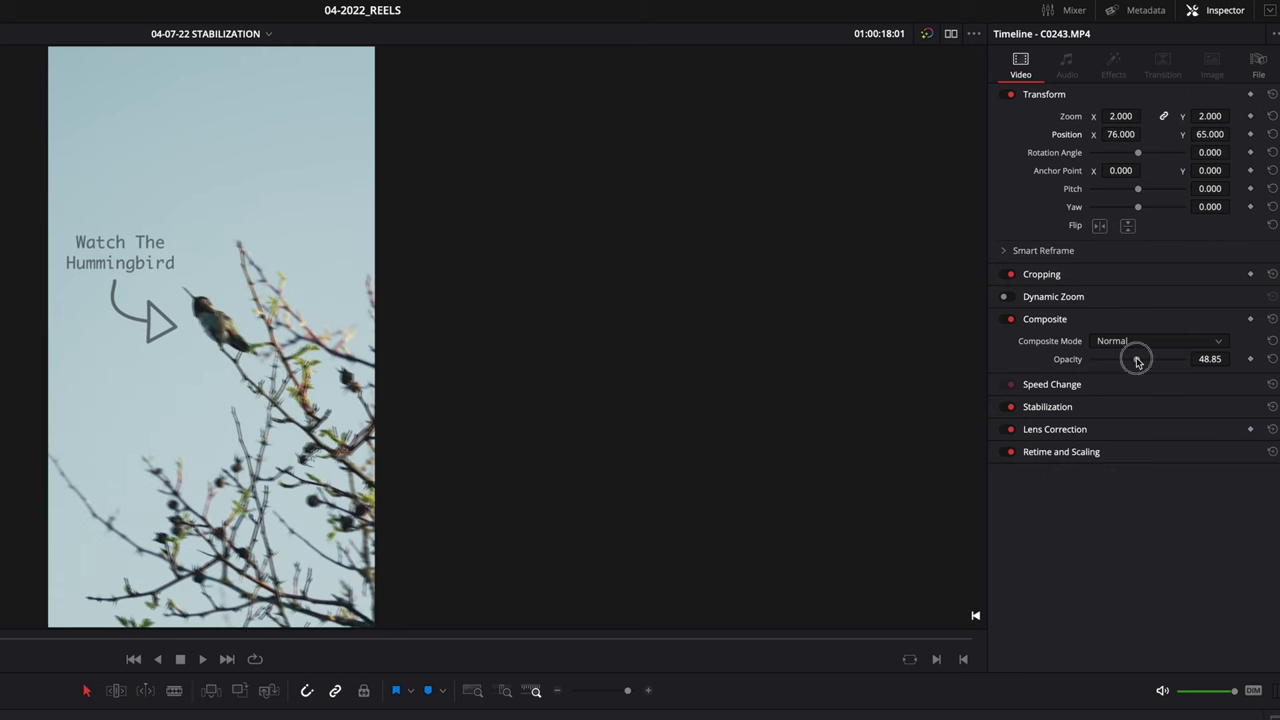
double_click(1137, 362)
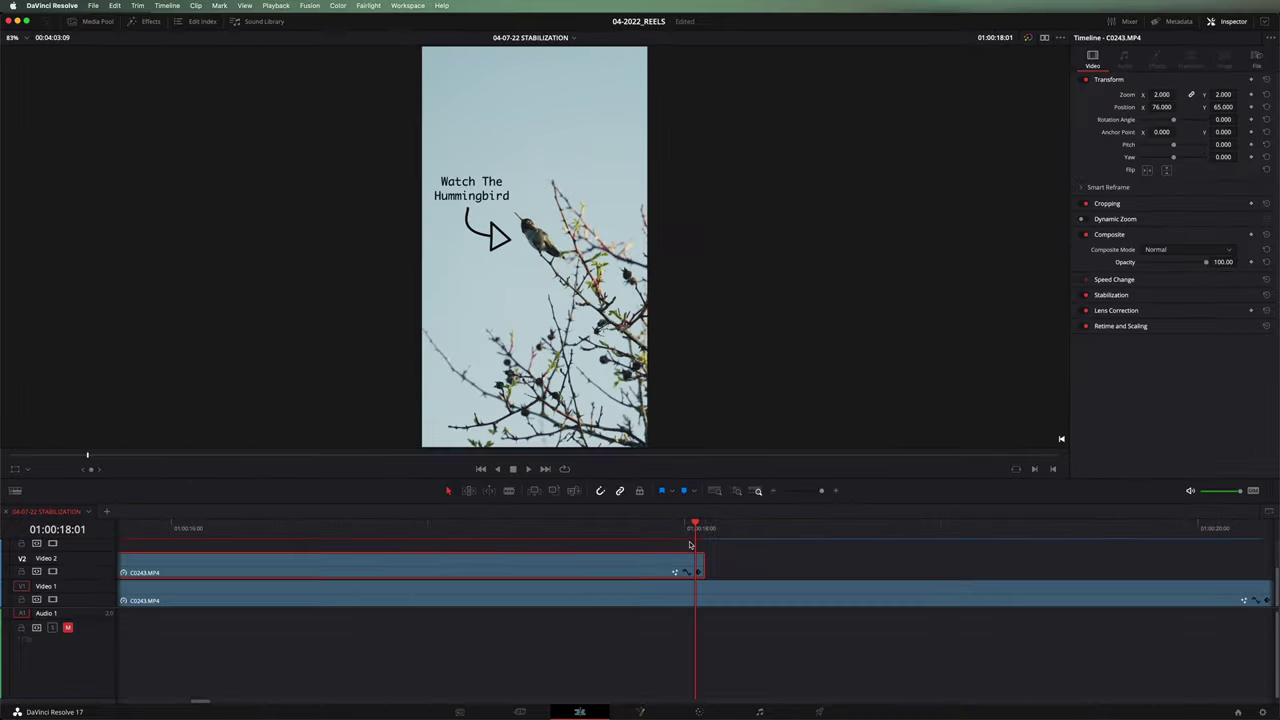
key("Up")
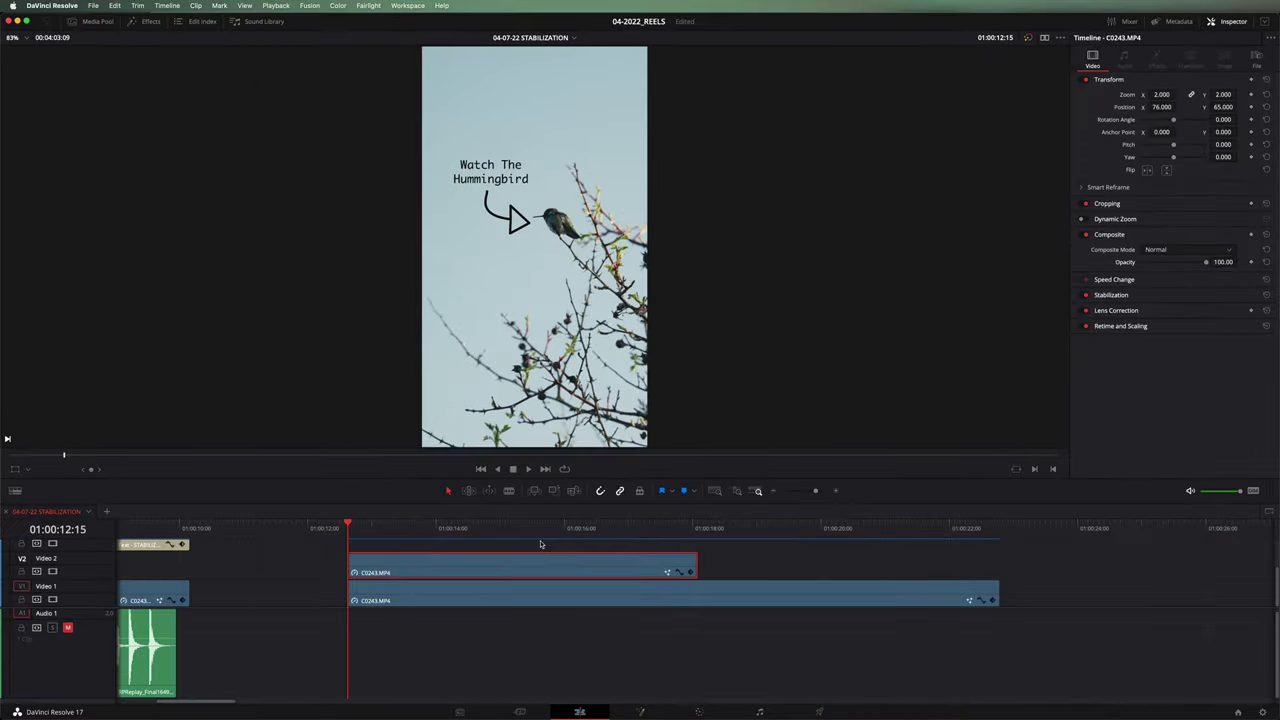
key("space")
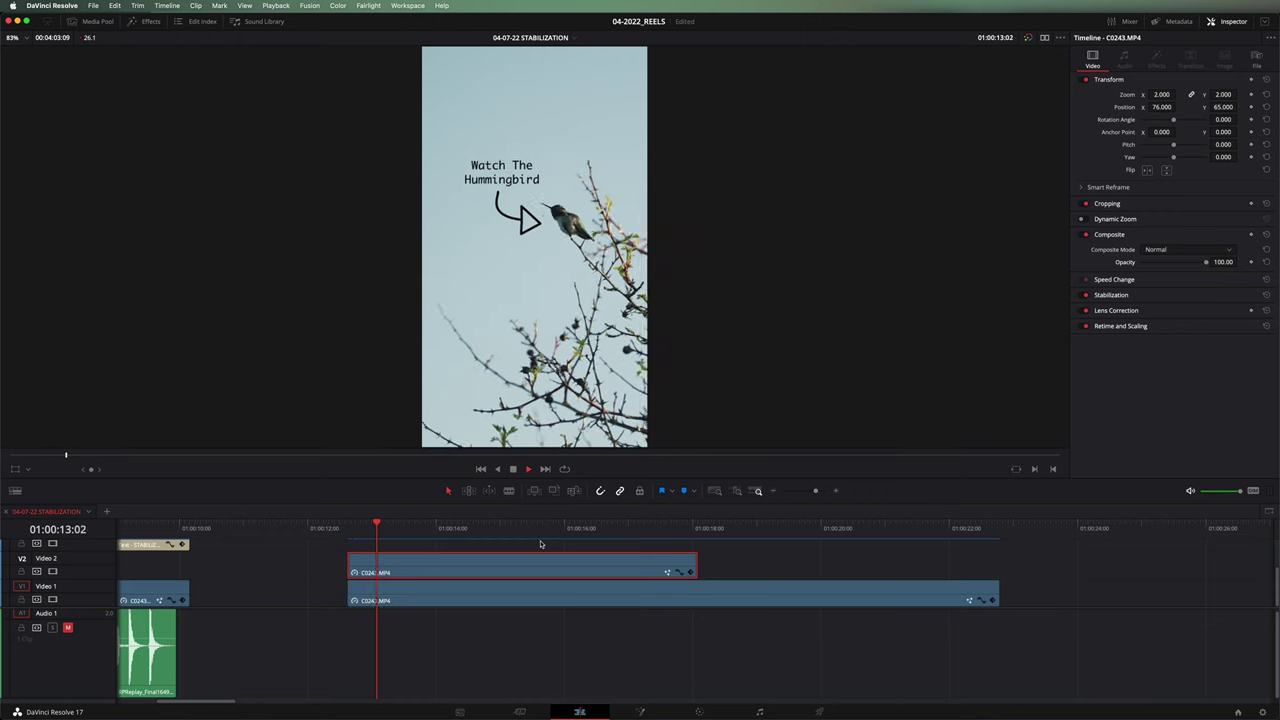